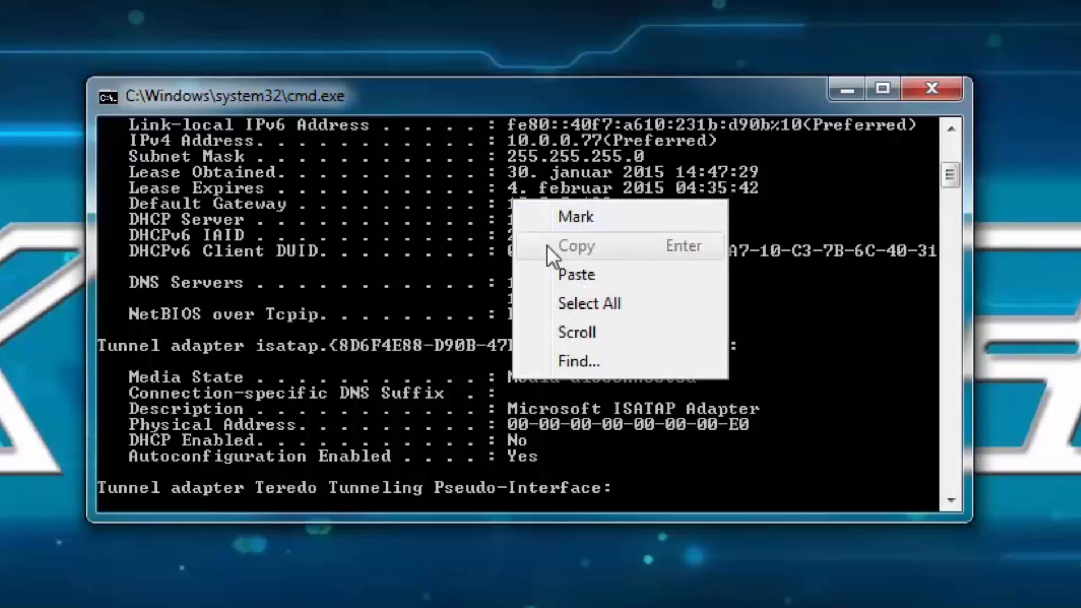
Step: Copy the default gateway address 10.0.0.138 from the network configuration output
left_click(550, 215)
left_click_drag(512, 204, 594, 207)
key("Return")
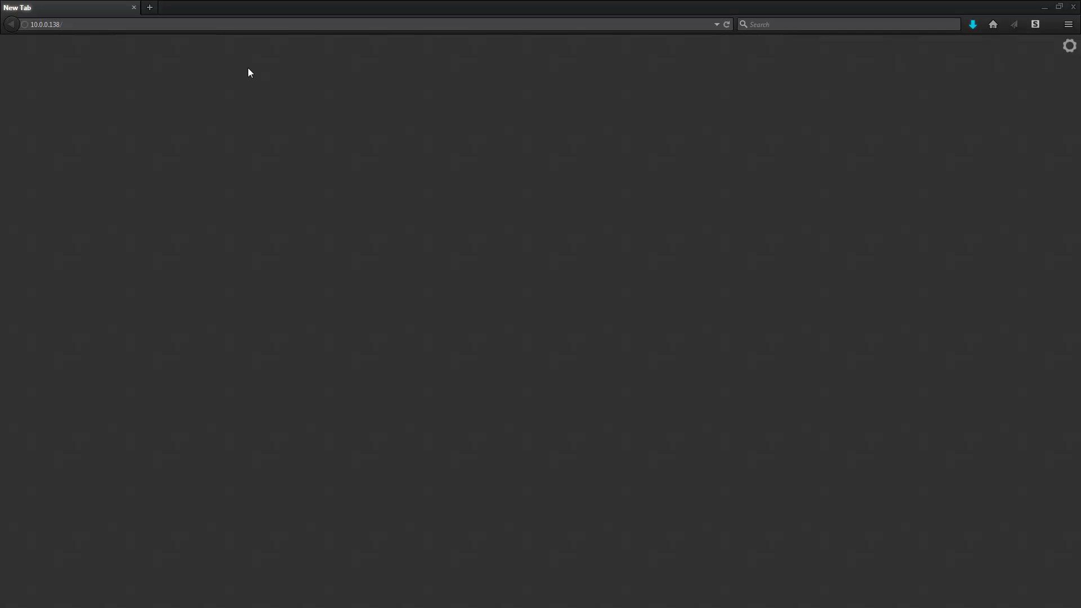
Step: Switch to the browser, open the modem's page by pasting 10.0.0.138 as the address, and log in as admin
right_click(185, 24)
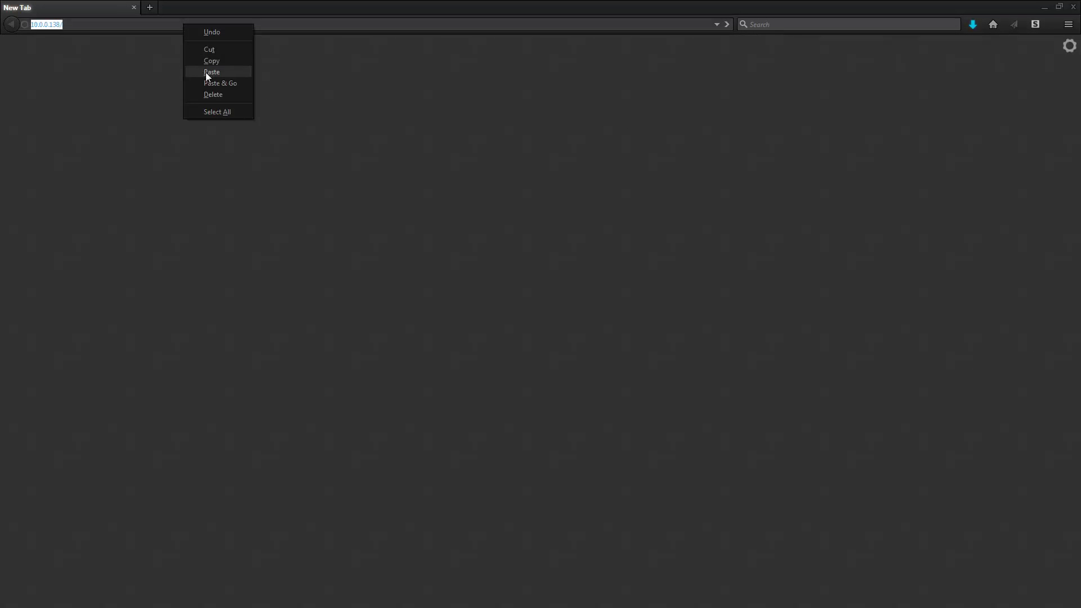
left_click(206, 72)
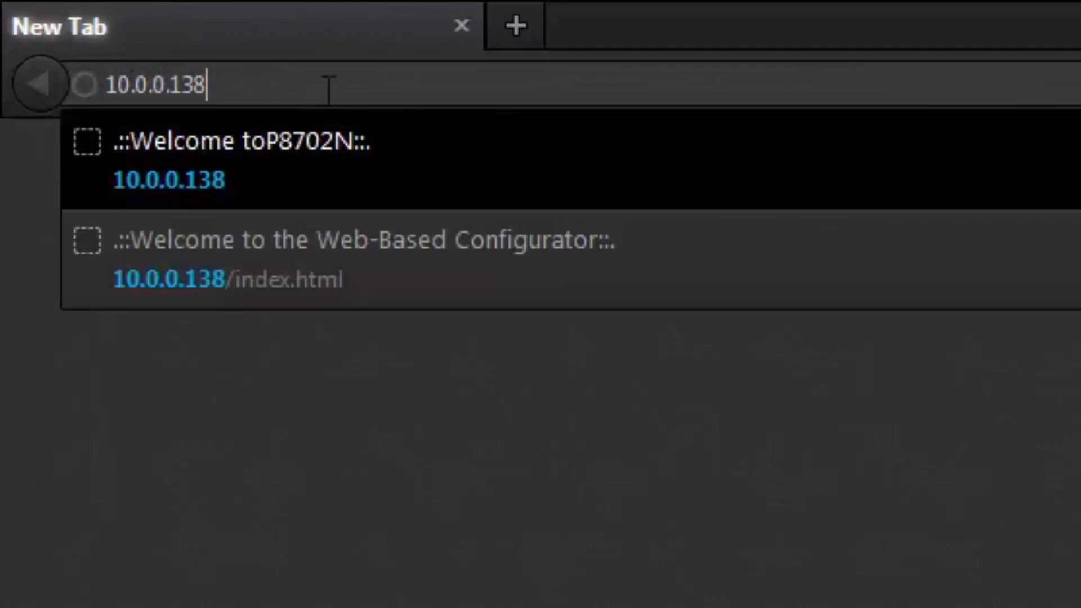
key("Return")
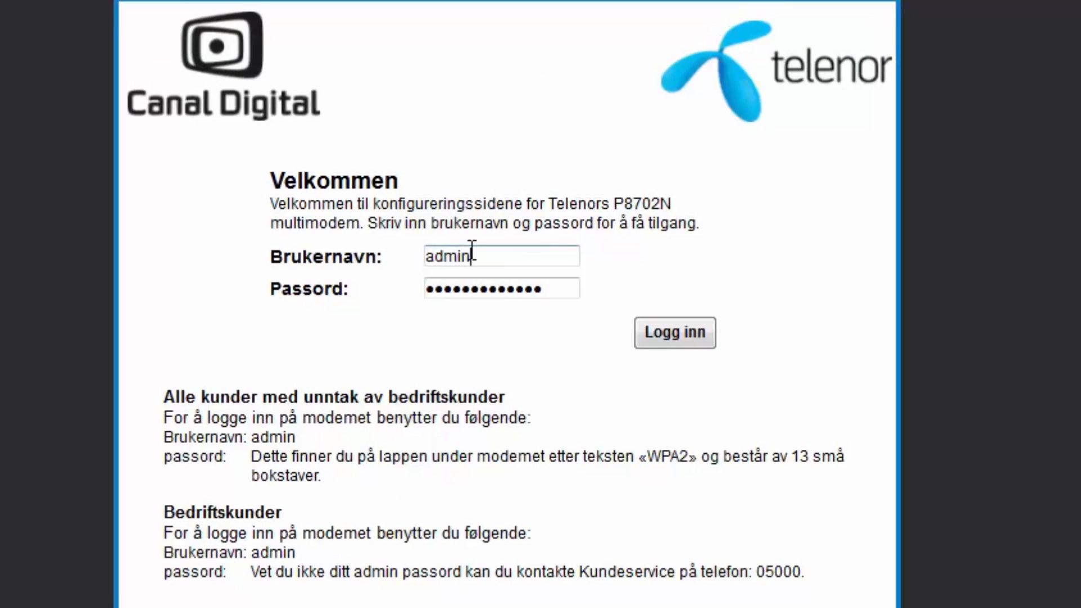
key("Tab")
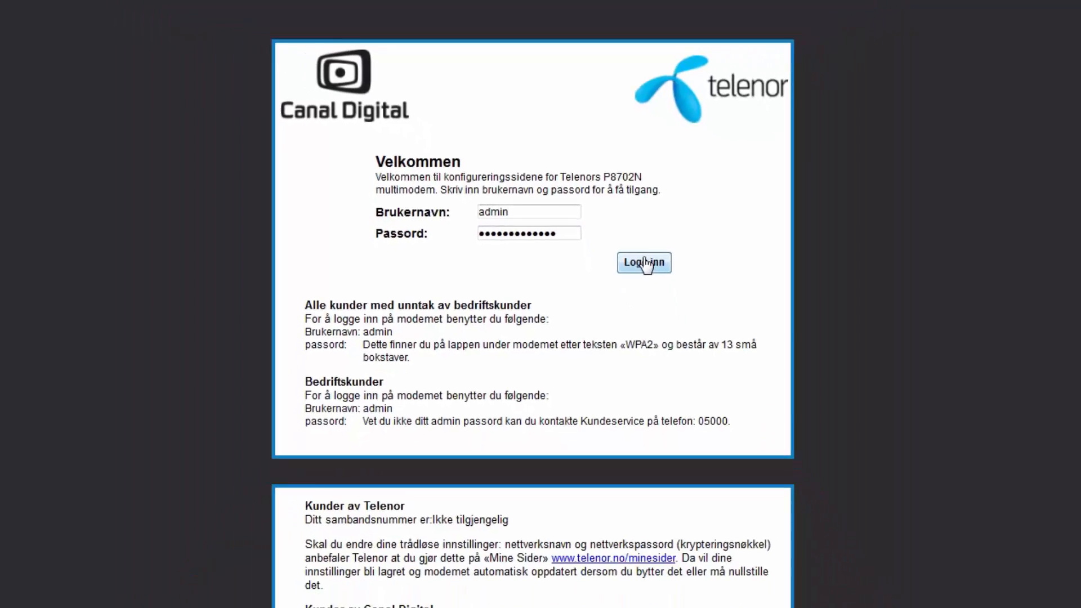
left_click(645, 262)
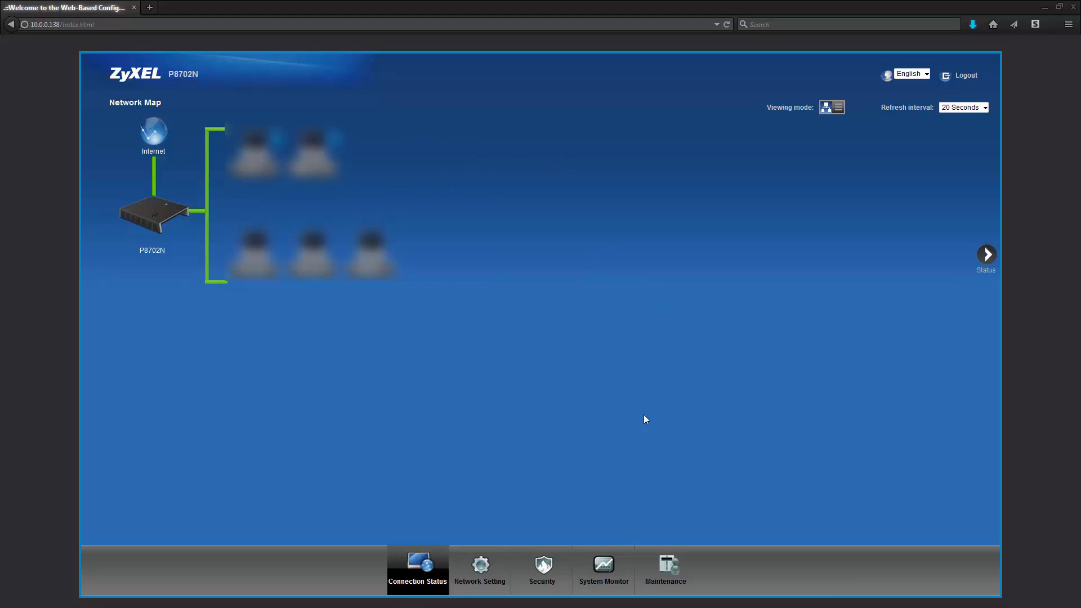
Step: Open the Firewall security settings, set the firewall to Disable and apply it
mouse_move(546, 563)
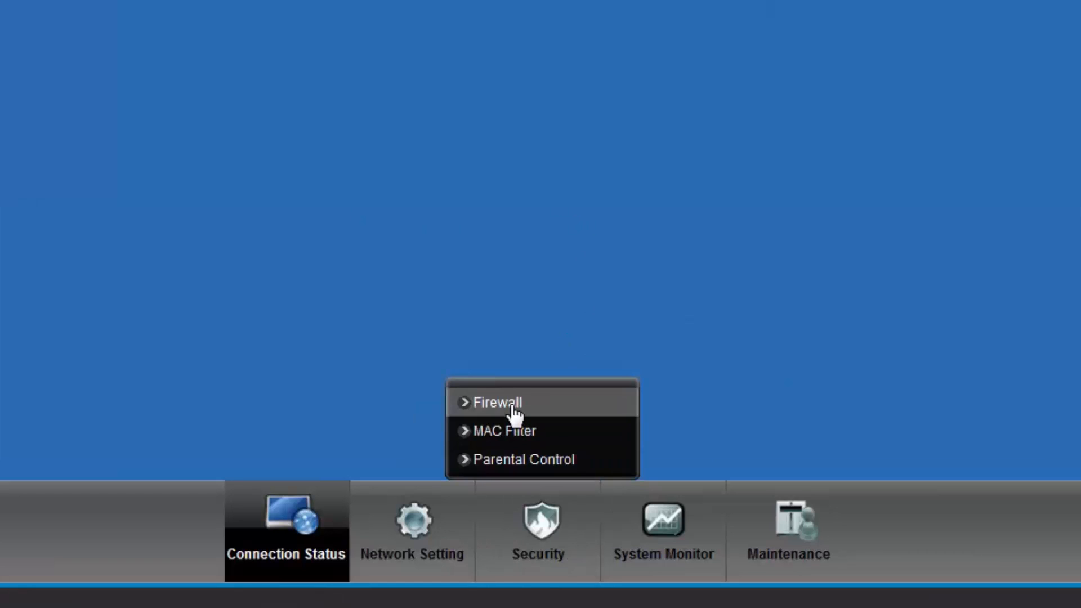
left_click(526, 508)
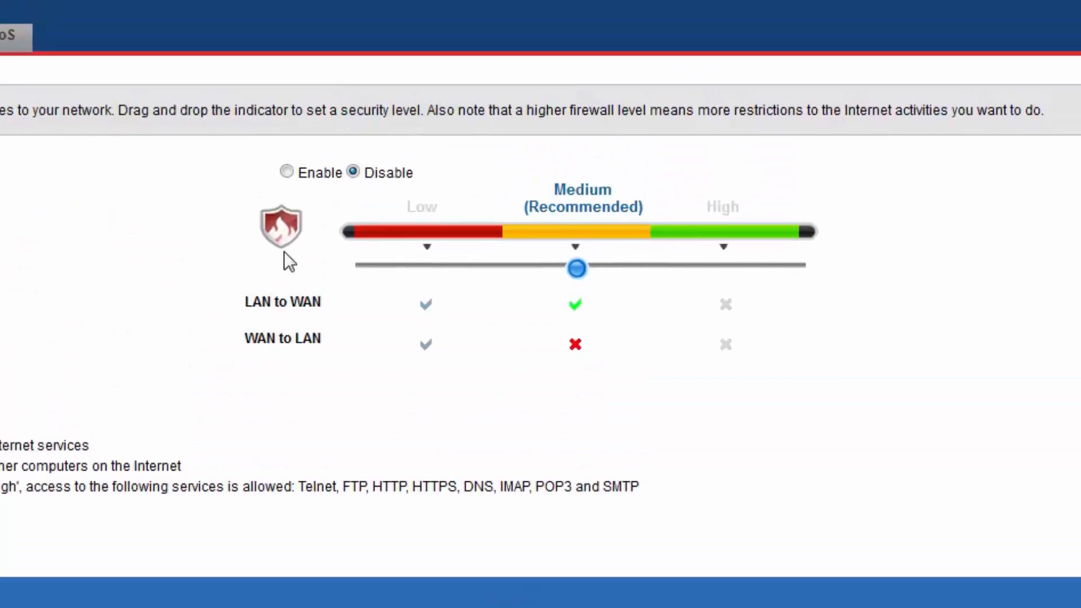
left_click(287, 171)
left_click(356, 170)
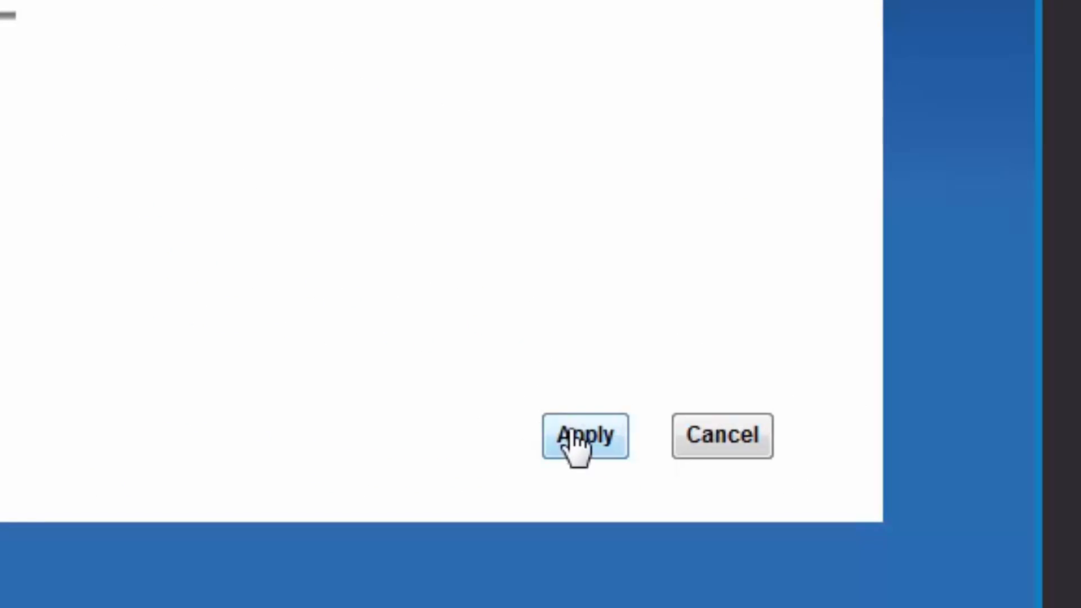
left_click(573, 433)
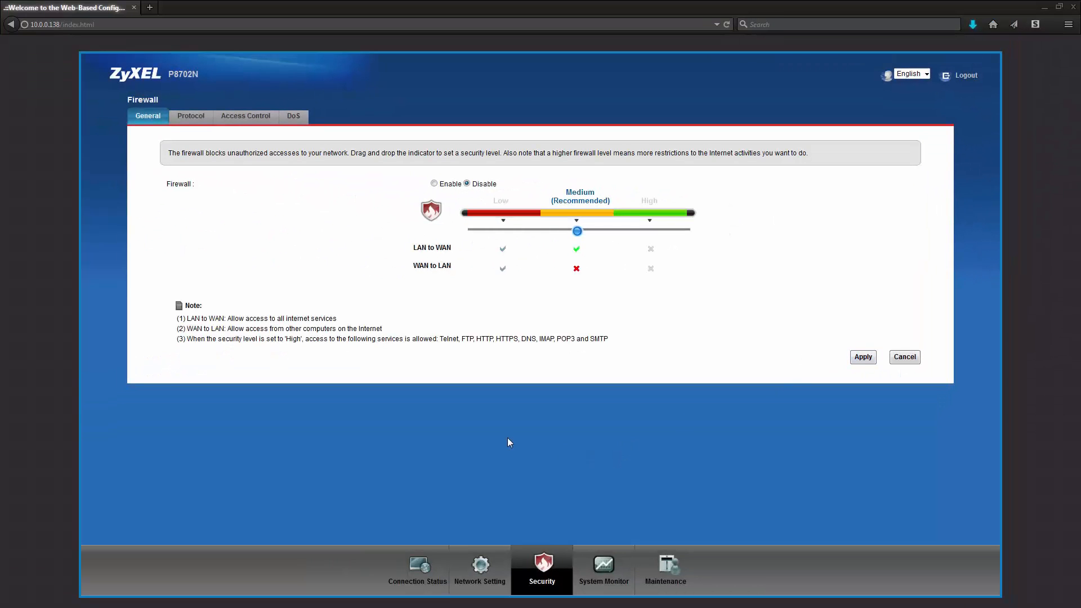
Step: Open the NAT port forwarding settings and start a new rule
mouse_move(470, 572)
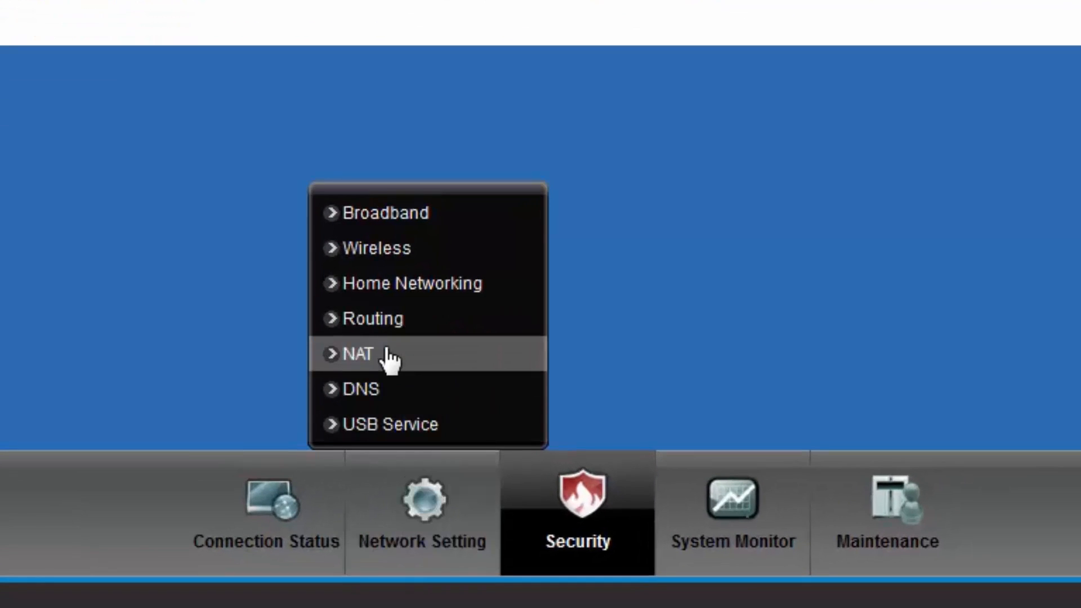
left_click(387, 354)
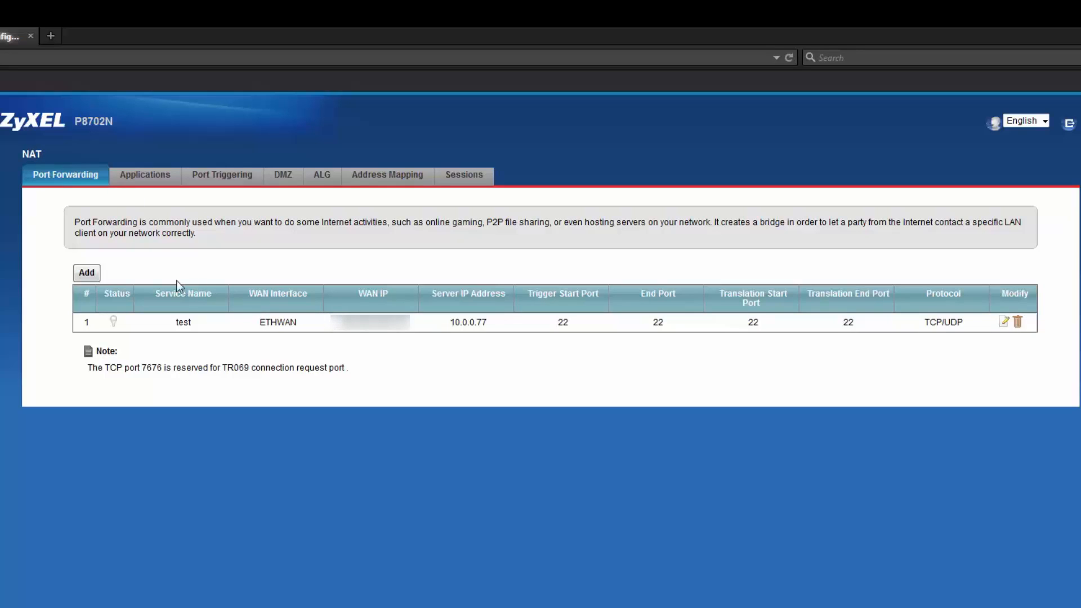
left_click(87, 273)
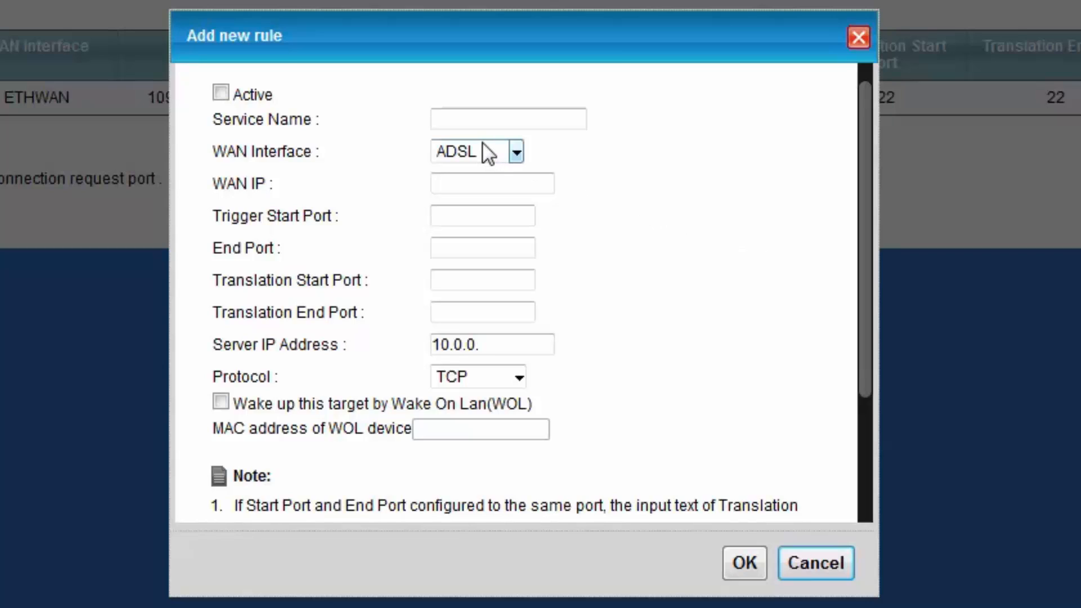
Step: Make the new rule active, name the service Minecraft Server and choose ETHWAN as the WAN interface
left_click(219, 91)
left_click(453, 113)
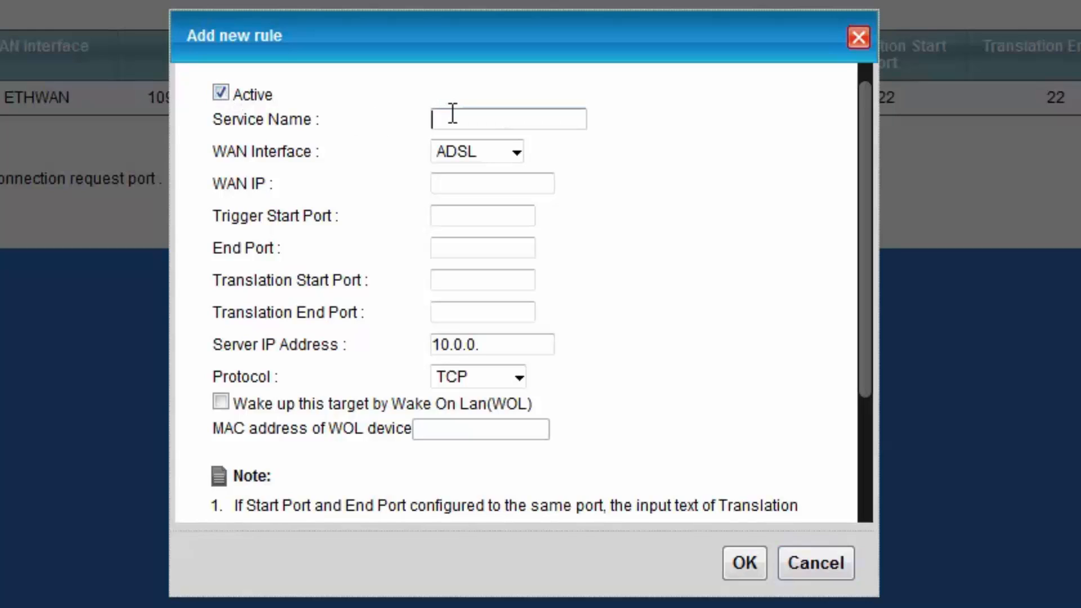
type("Minecraft S")
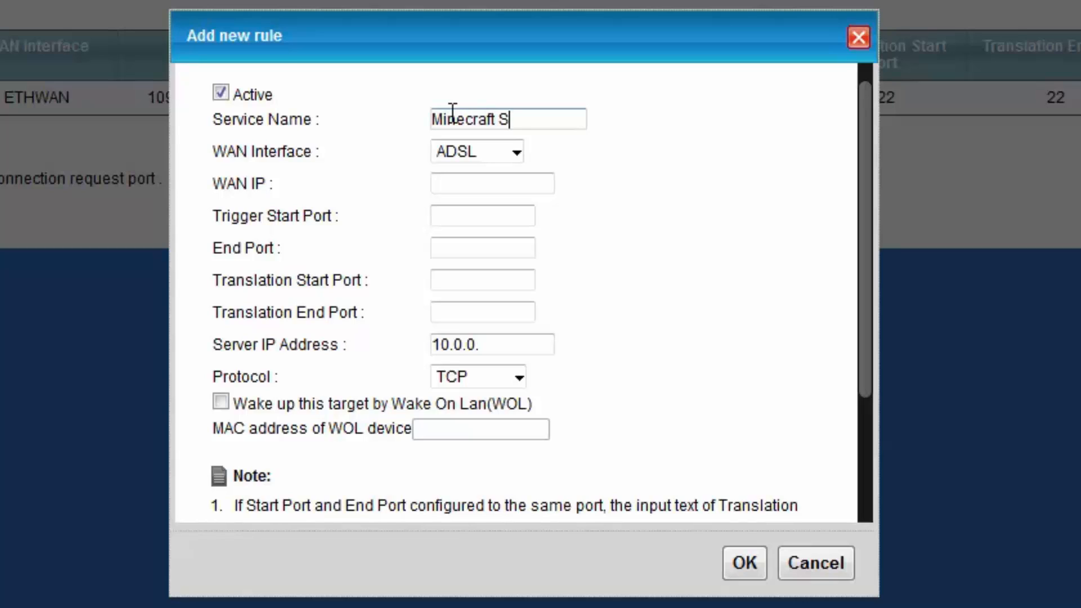
type("erver")
left_click(502, 161)
left_click(476, 212)
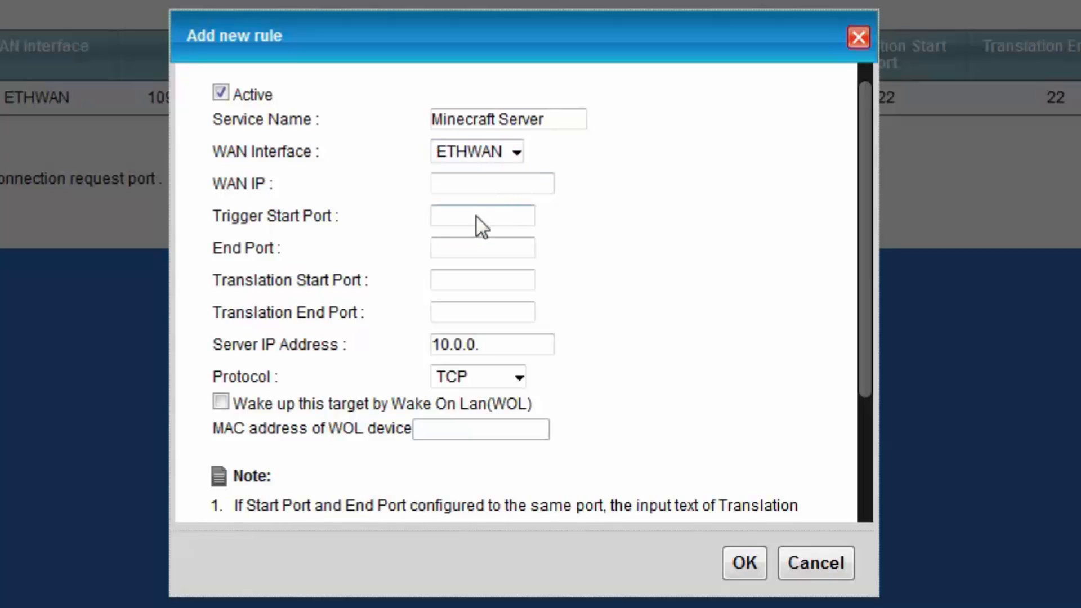
Step: Copy the public IP address shown on whatsmyip.org and paste it as the rule's WAN IP
left_click(521, 184)
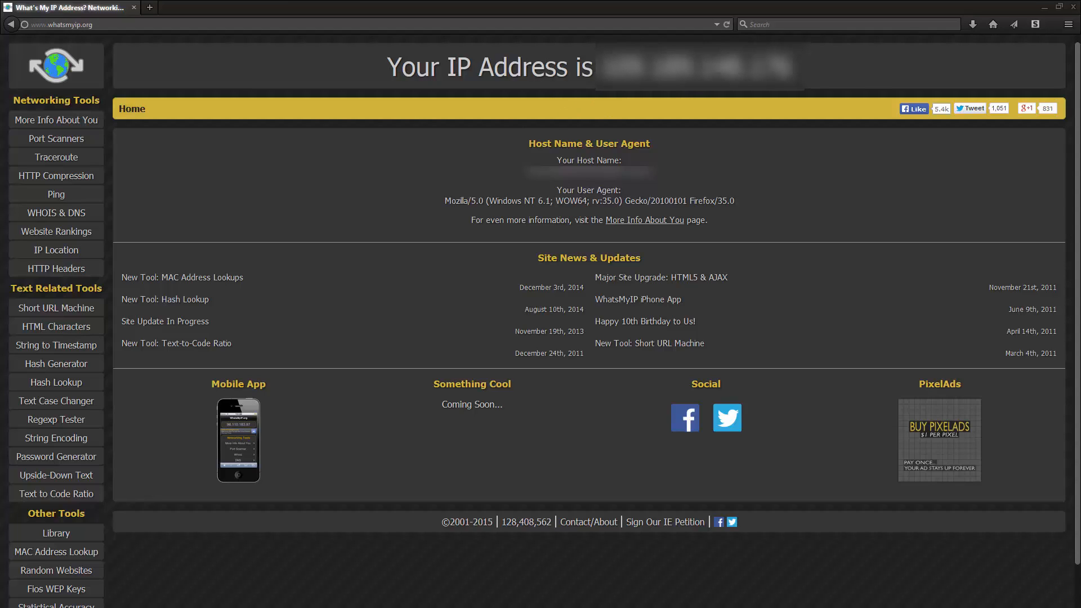
left_click_drag(600, 67, 791, 66)
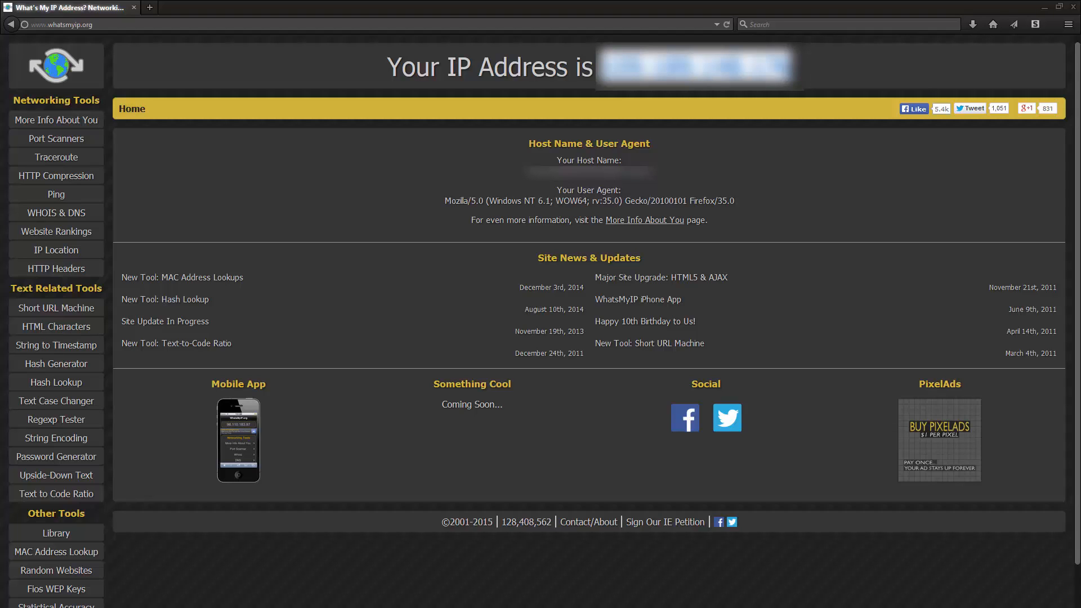
right_click(784, 72)
left_click(807, 82)
left_click(806, 79)
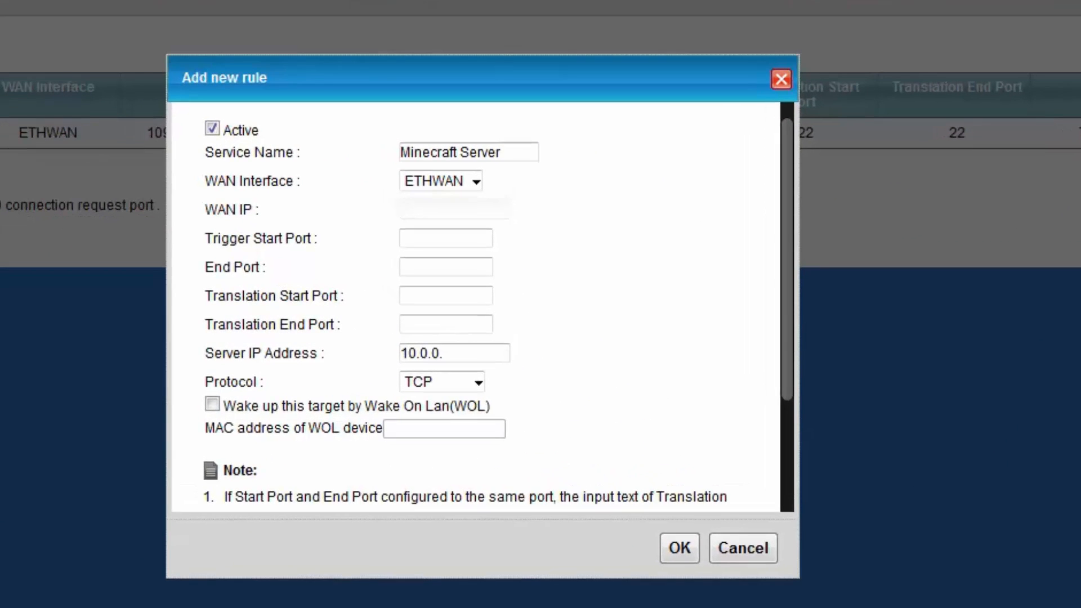
right_click(417, 211)
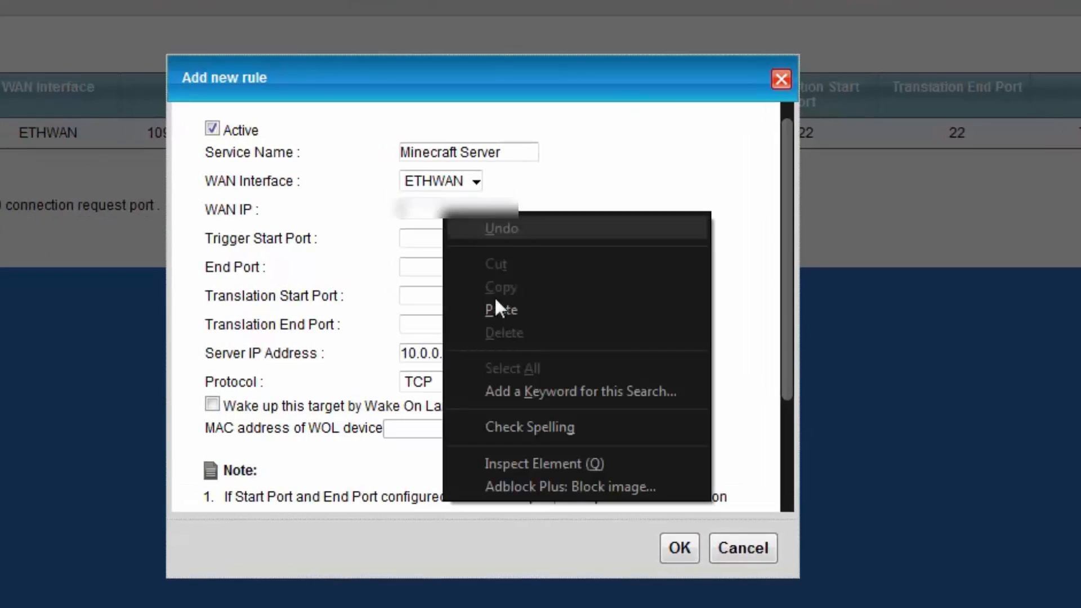
left_click(494, 307)
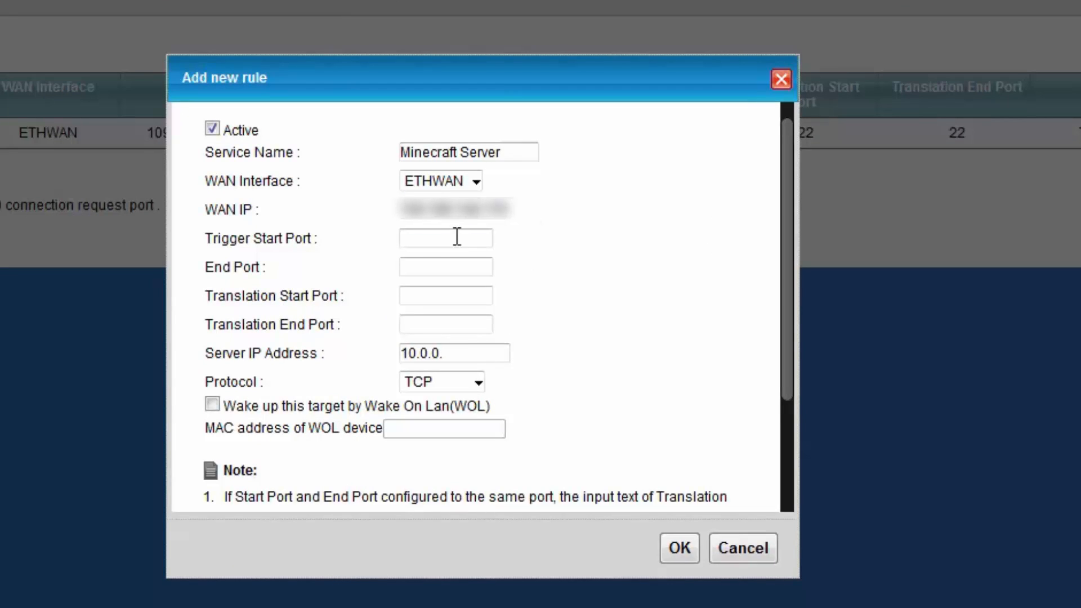
left_click(441, 249)
left_click(414, 235)
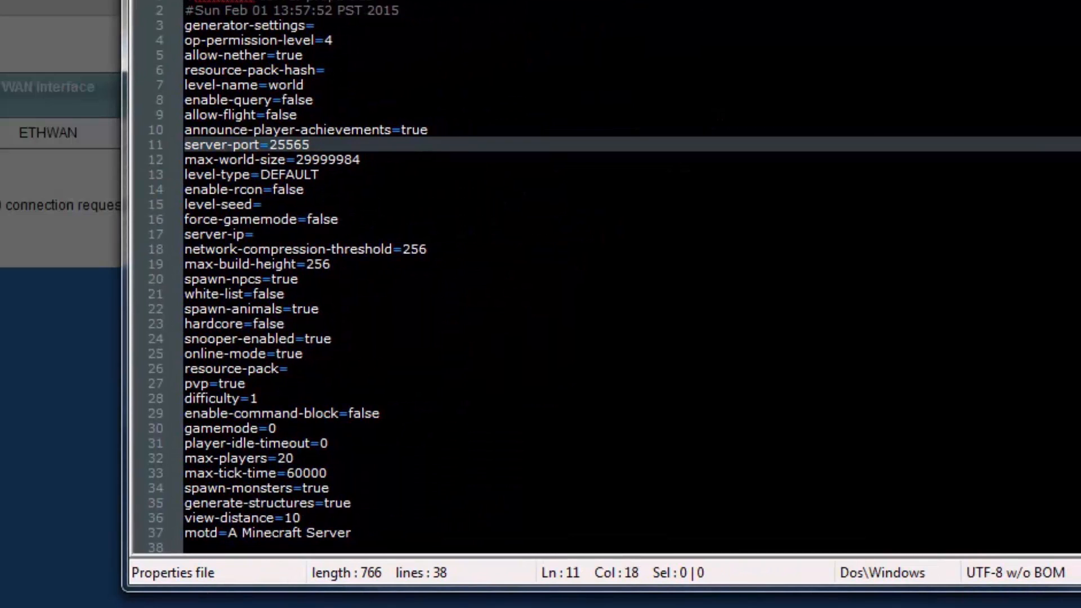
left_click(293, 100)
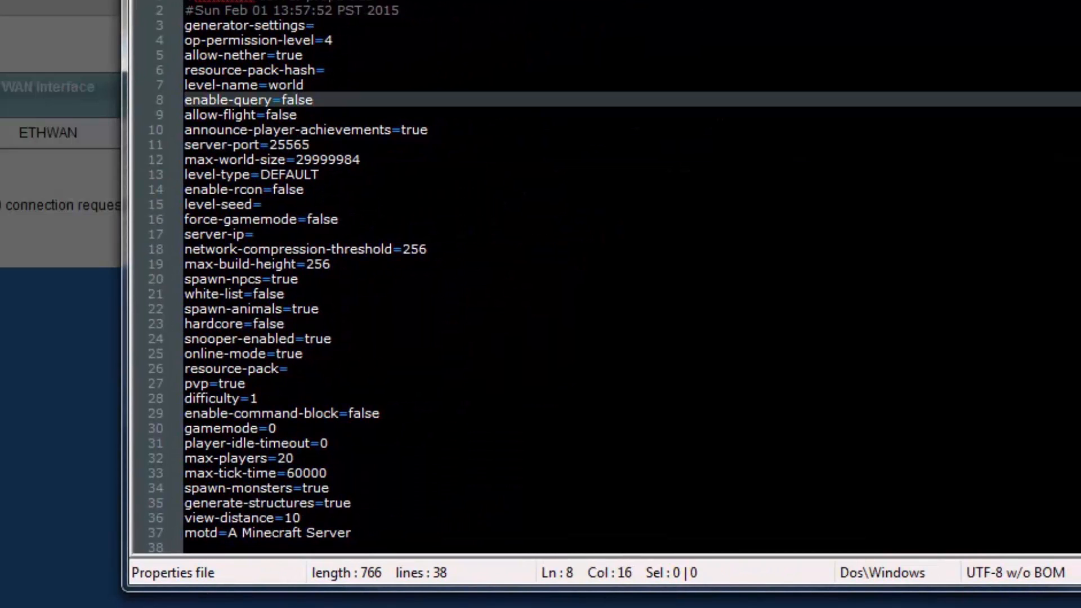
left_click(304, 292)
left_click(315, 235)
left_click(338, 279)
left_click(337, 234)
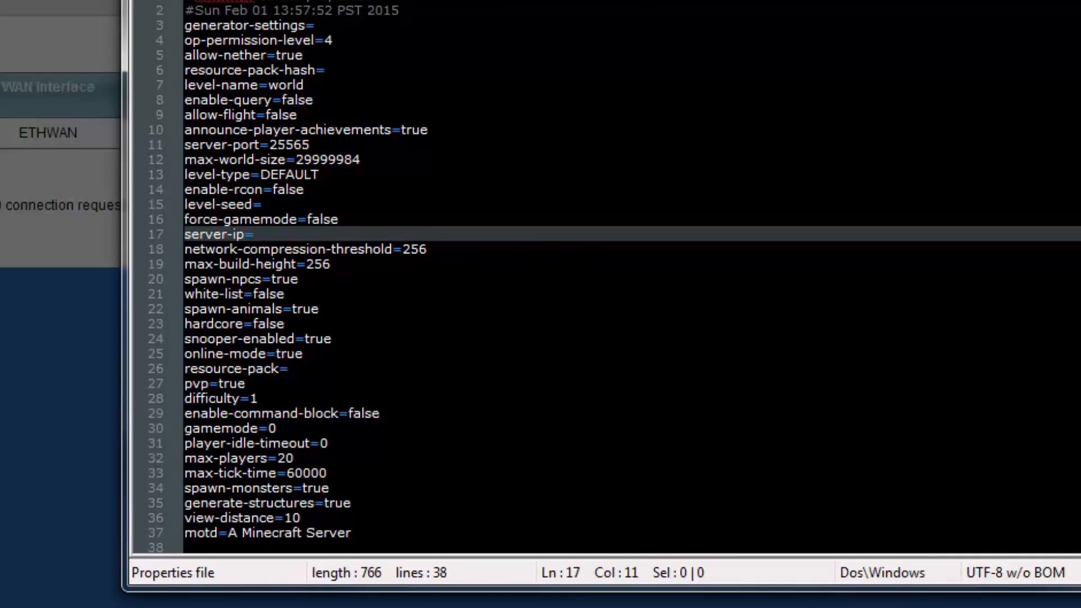
left_click(350, 191)
left_click(352, 145)
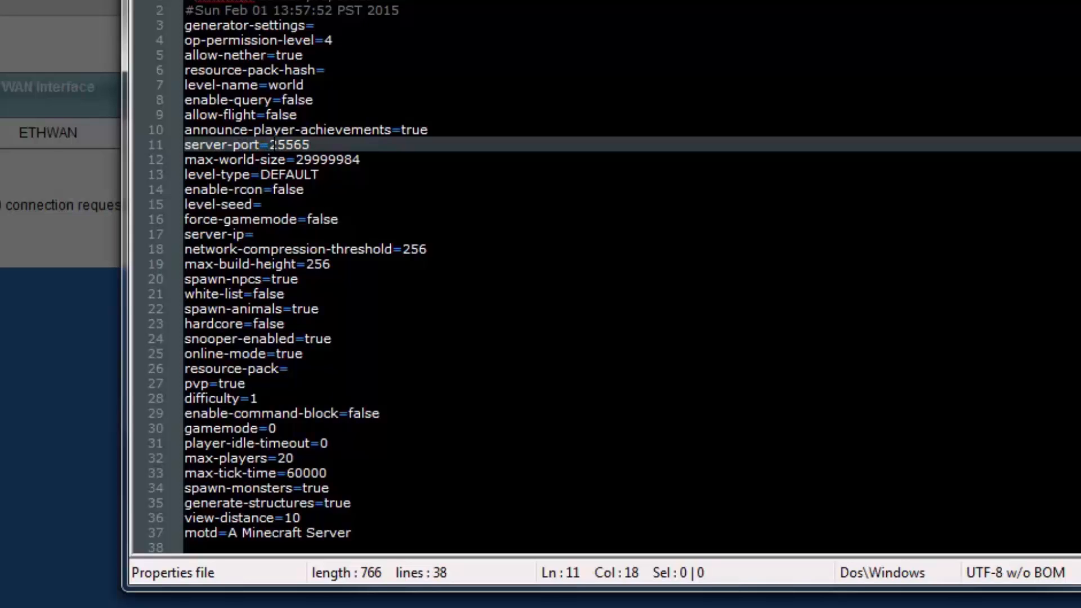
Step: Copy the server-port value 25565 from the Minecraft server properties file and paste it as the rule's Trigger Start Port
left_click_drag(270, 145, 310, 144)
right_click(293, 144)
left_click(373, 191)
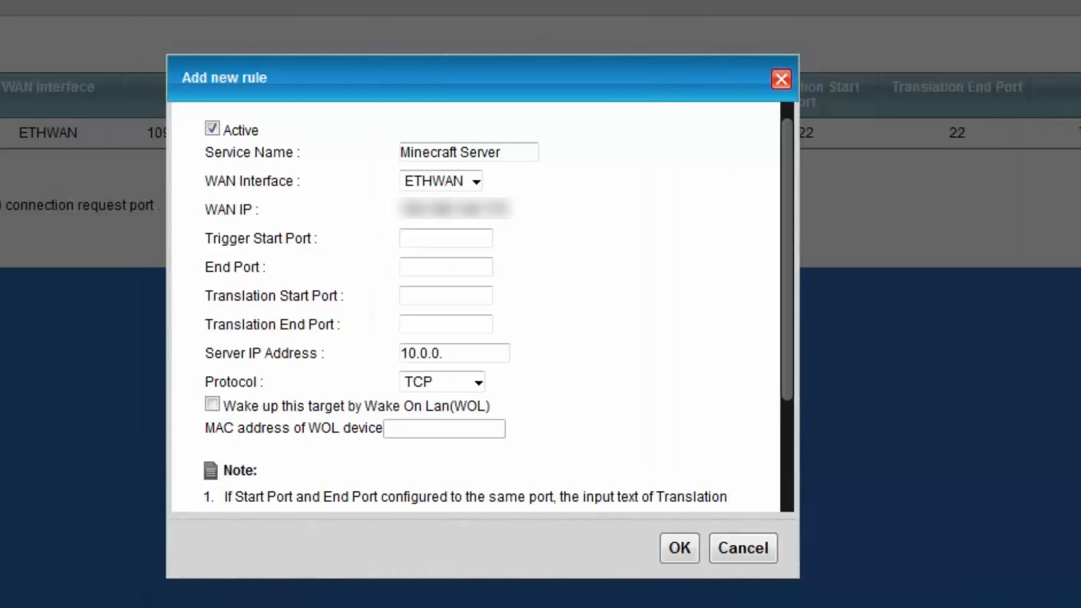
left_click(449, 241)
right_click(451, 240)
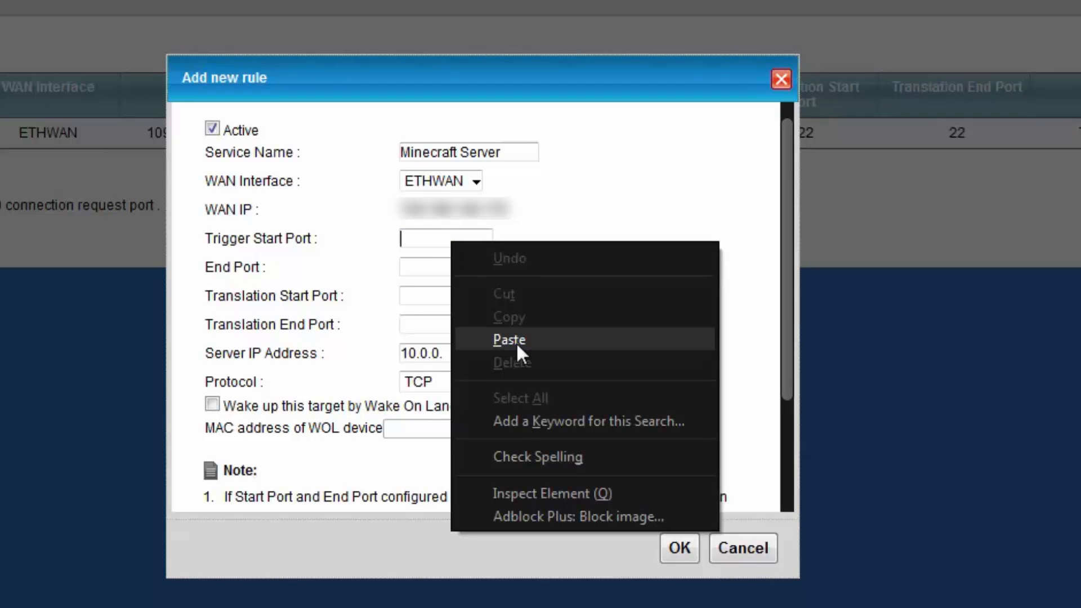
left_click(517, 342)
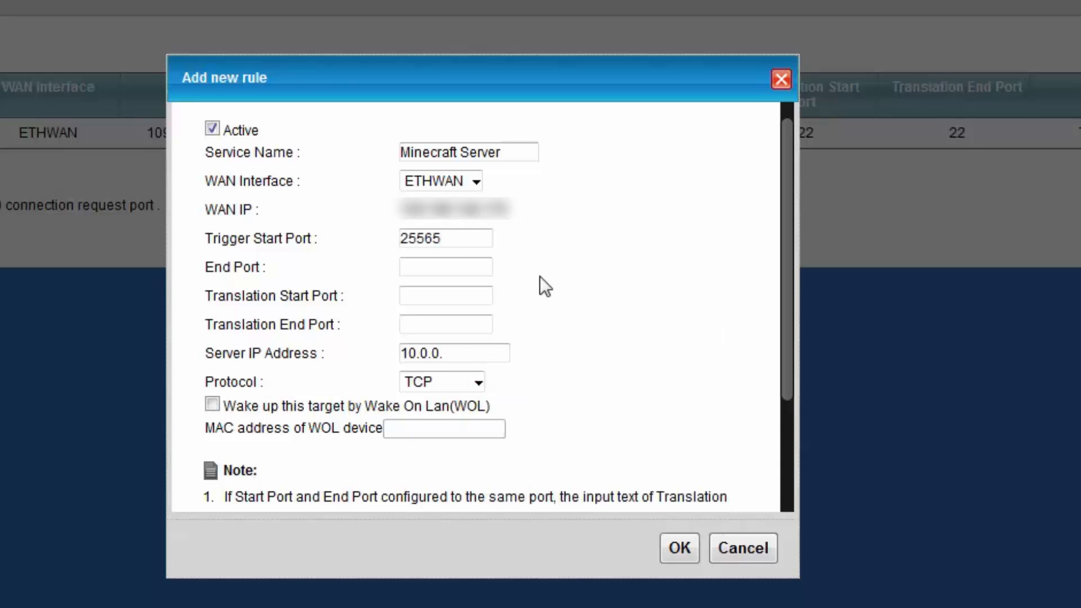
left_click(448, 260)
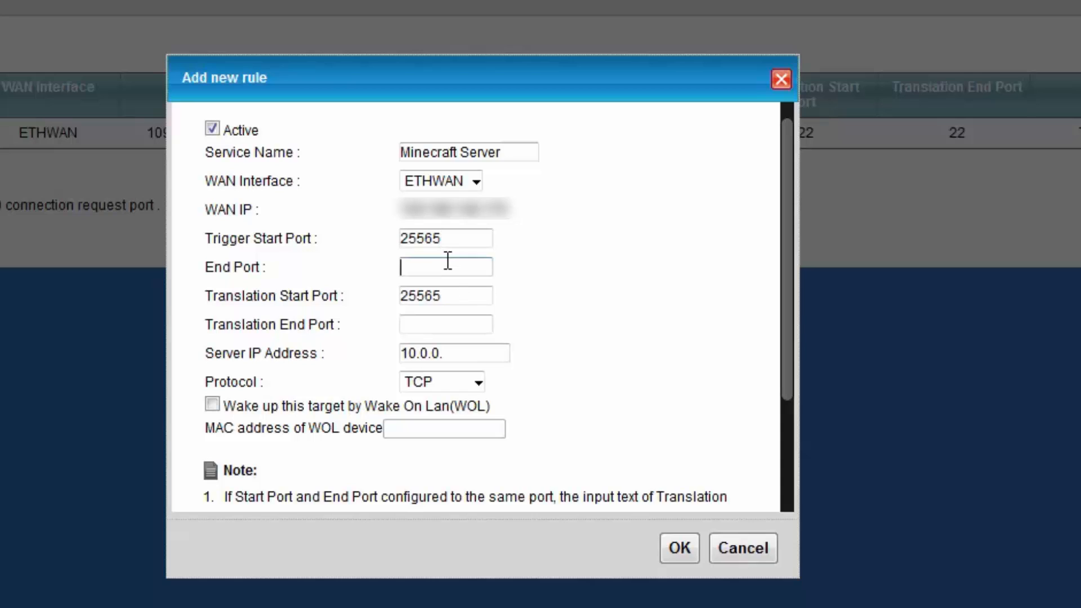
type("12")
key("BackSpace")
key("BackSpace")
type("26000")
key("BackSpace")
key("BackSpace")
key("BackSpace")
key("BackSpace")
key("BackSpace")
Step: Set both the End Port and the Translation End Port of the rule to 25565
type("25565")
left_click(451, 321)
type("25565")
left_click(458, 295)
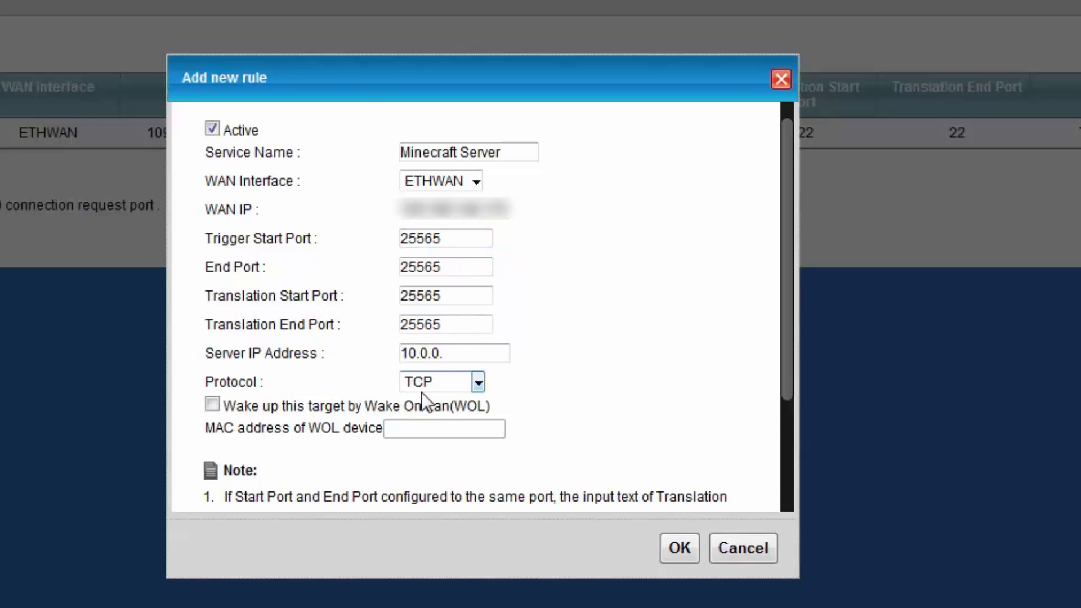
Step: Switch to the command prompt and copy the computer's IPv4 address 10.0.0.77 from the Ethernet adapter details
left_click(472, 352)
key("alt+Tab")
left_click_drag(769, 50, 977, 141)
scroll(924, 305, "up", 6)
scroll(926, 302, "down", 3)
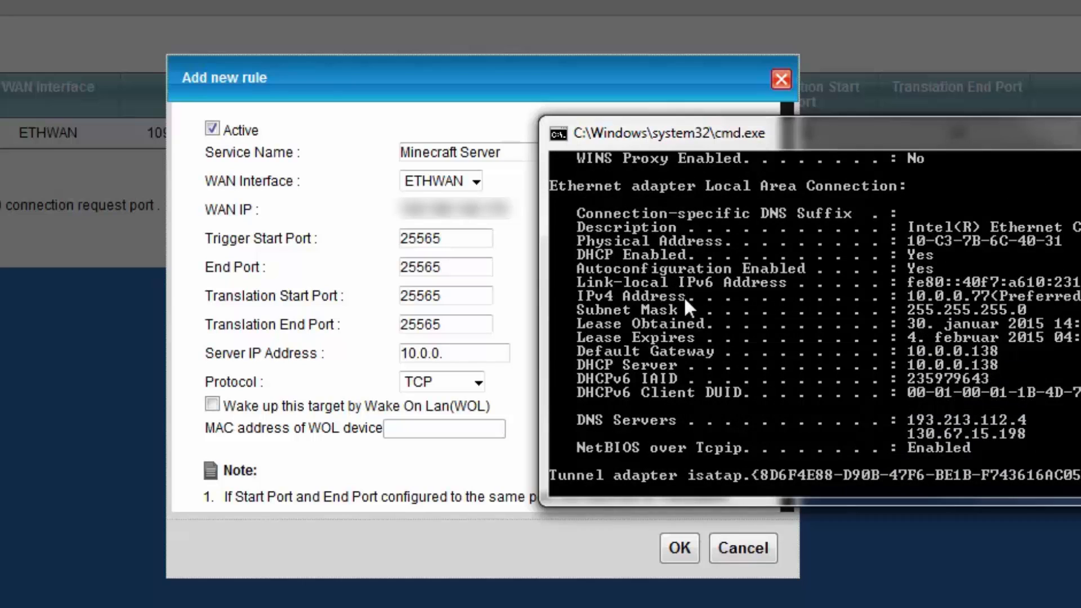
right_click(904, 292)
left_click(907, 286)
right_click(912, 290)
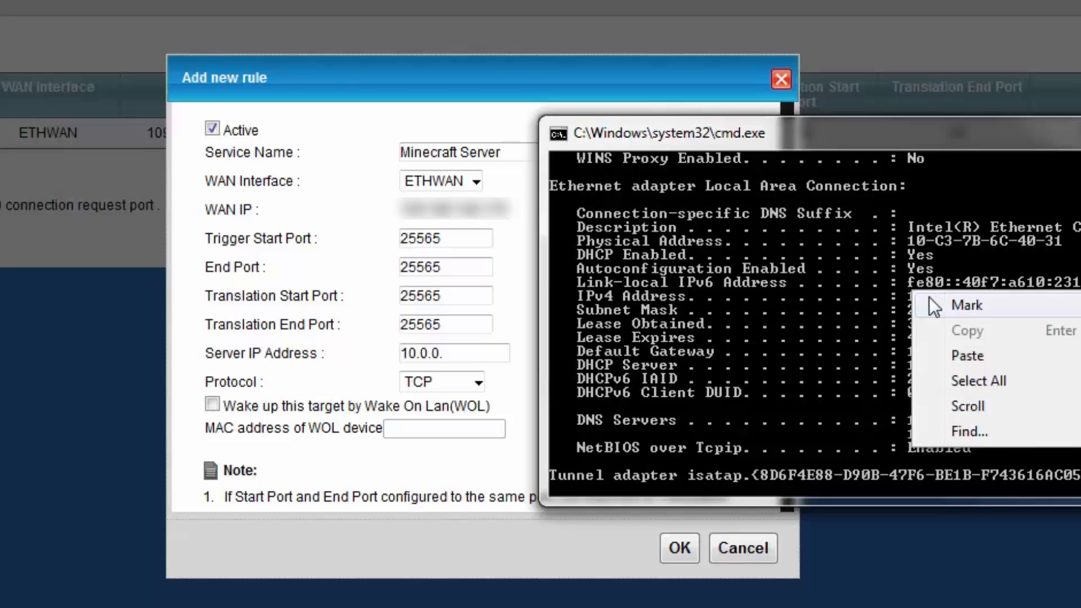
left_click(930, 301)
left_click_drag(909, 295, 980, 303)
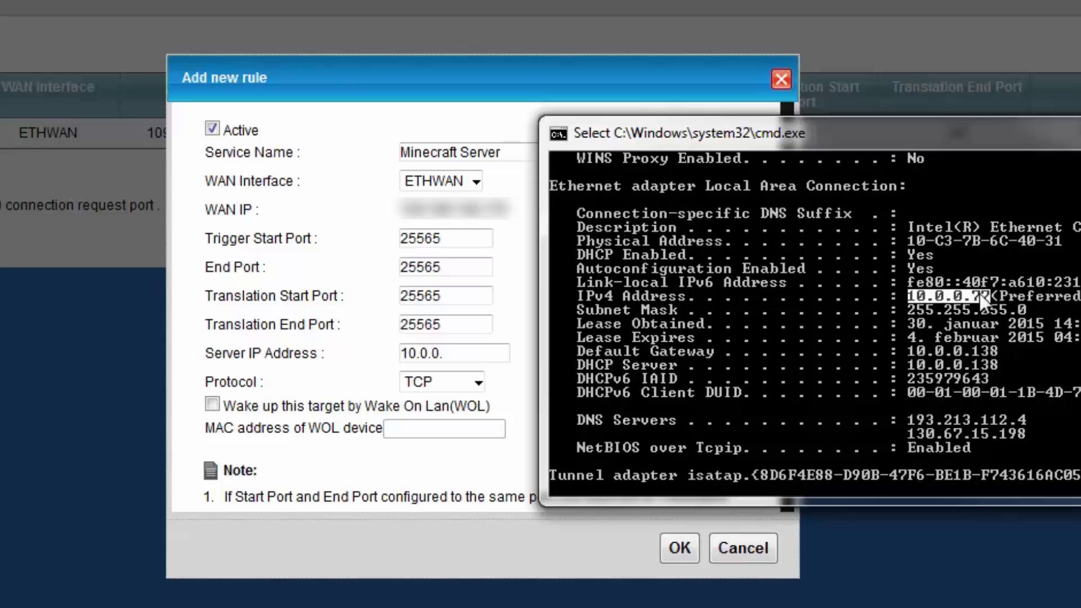
right_click(955, 299)
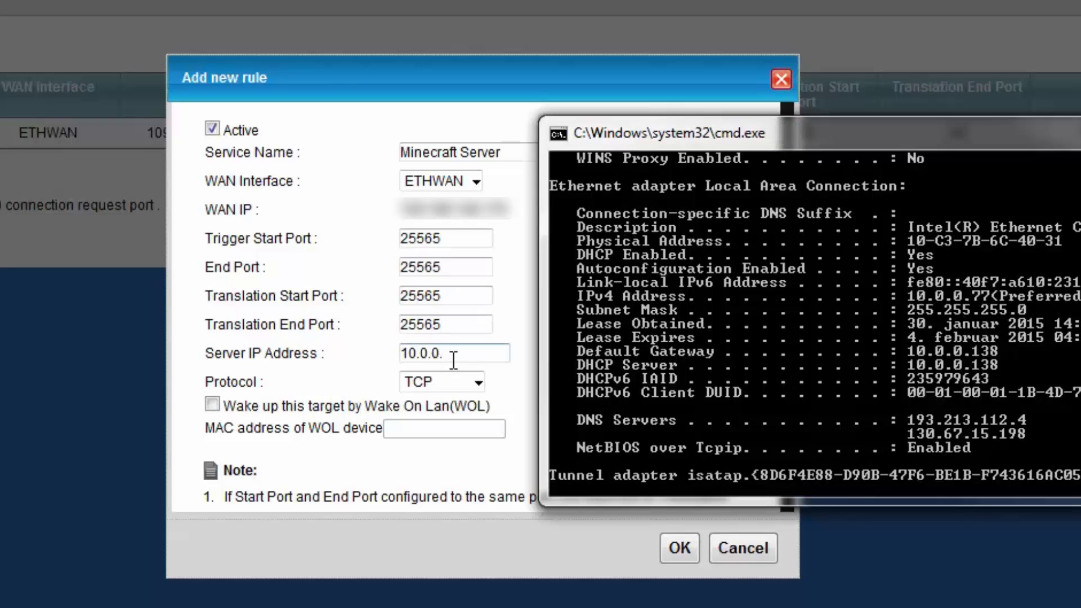
Step: Paste the copied address as the rule's Server IP Address and remove the duplicate 10.0.0. prefix, leaving 10.0.0.7
left_click(481, 353)
right_click(481, 353)
left_click(518, 451)
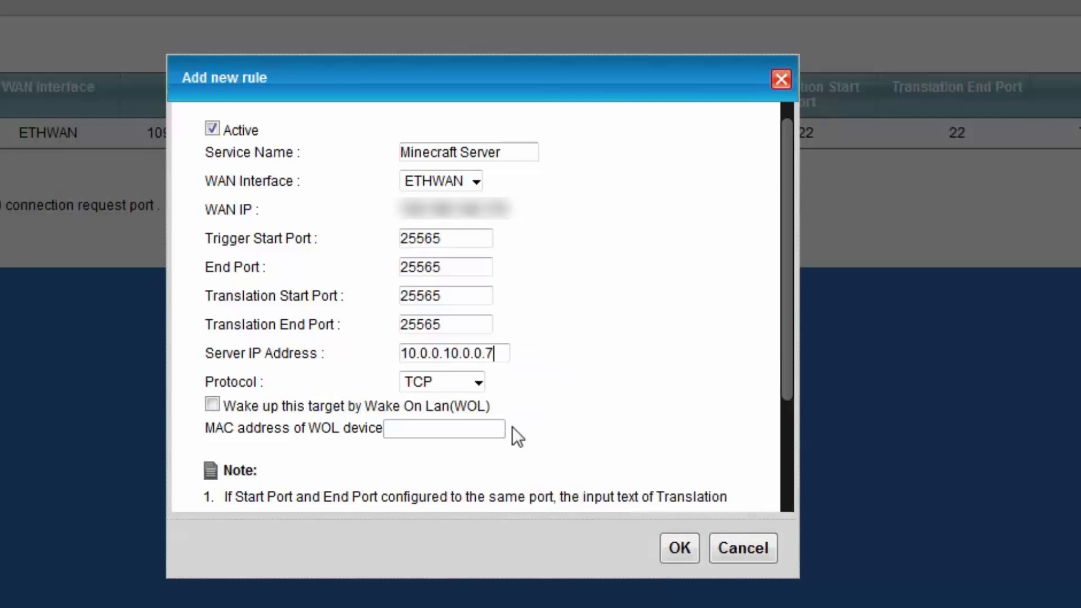
left_click_drag(484, 354, 374, 340)
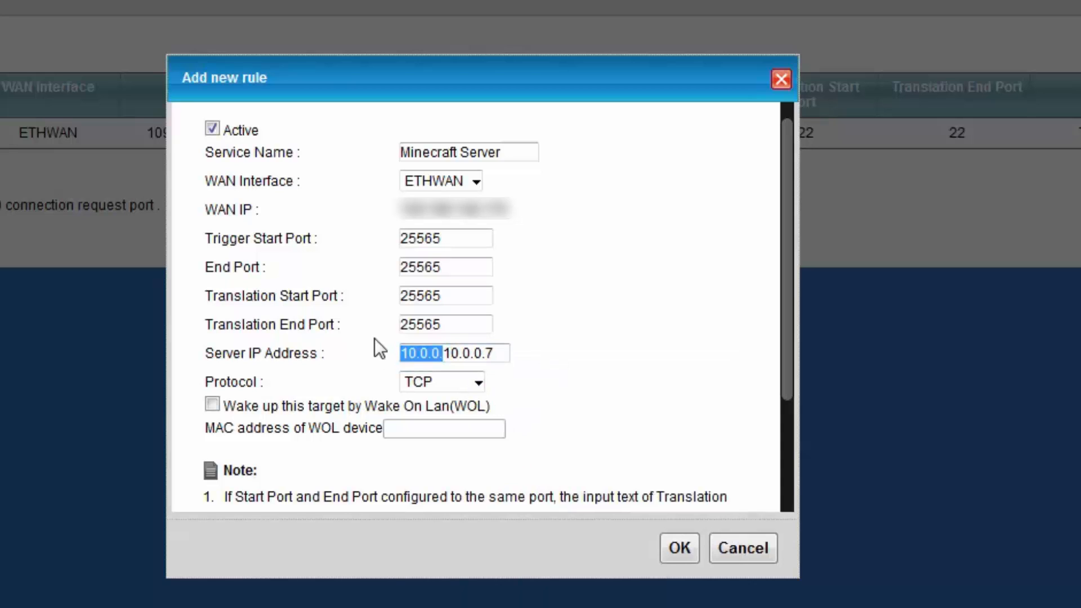
key("BackSpace")
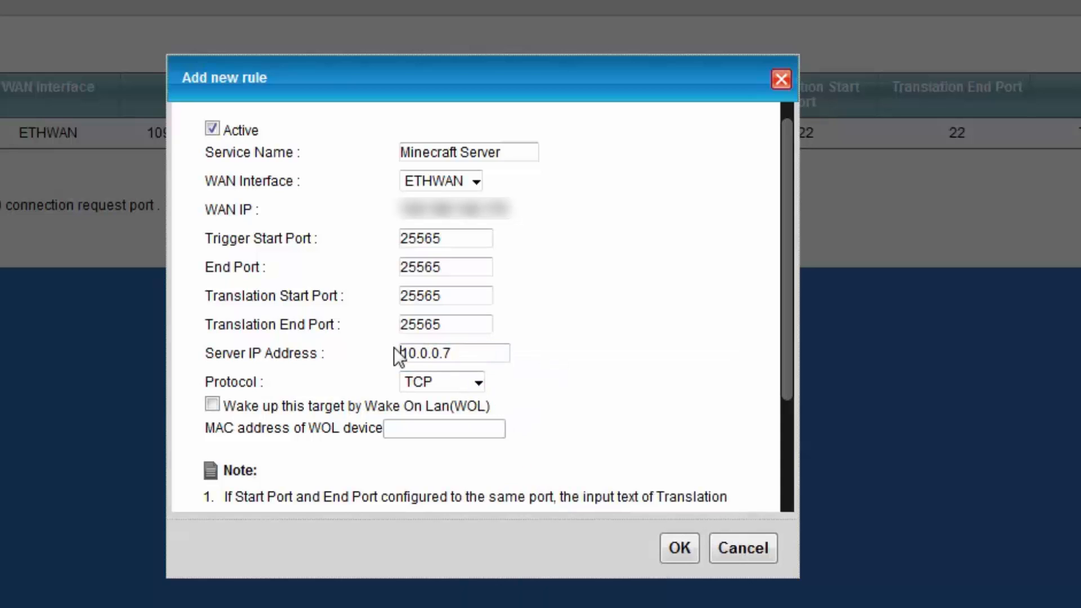
left_click(461, 356)
Step: Set the new rule's protocol to TCP/UDP and save the Minecraft Server rule
left_click(416, 383)
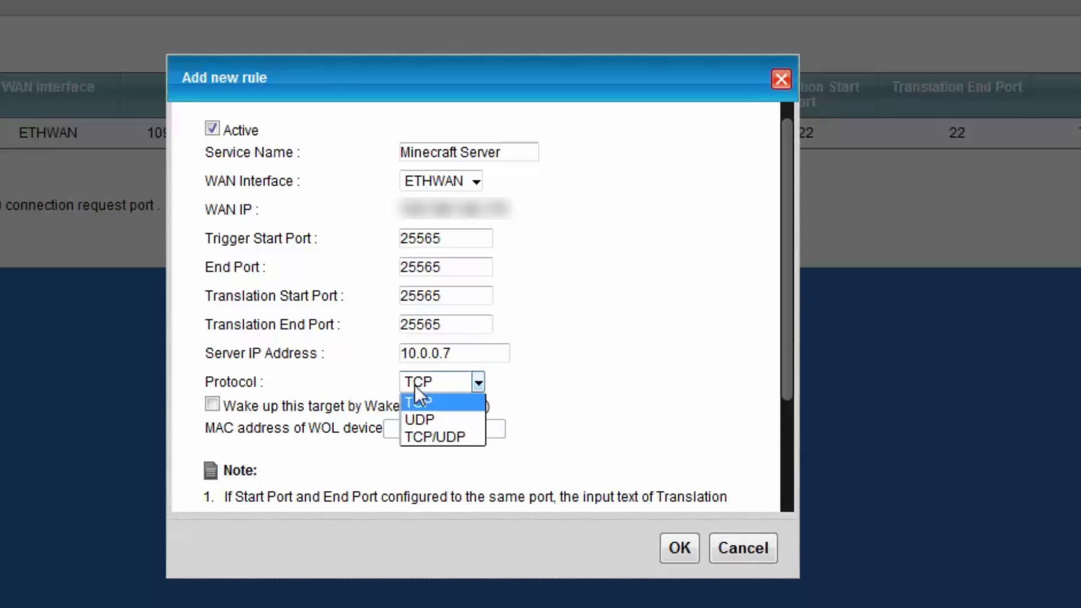
left_click(432, 417)
left_click(442, 384)
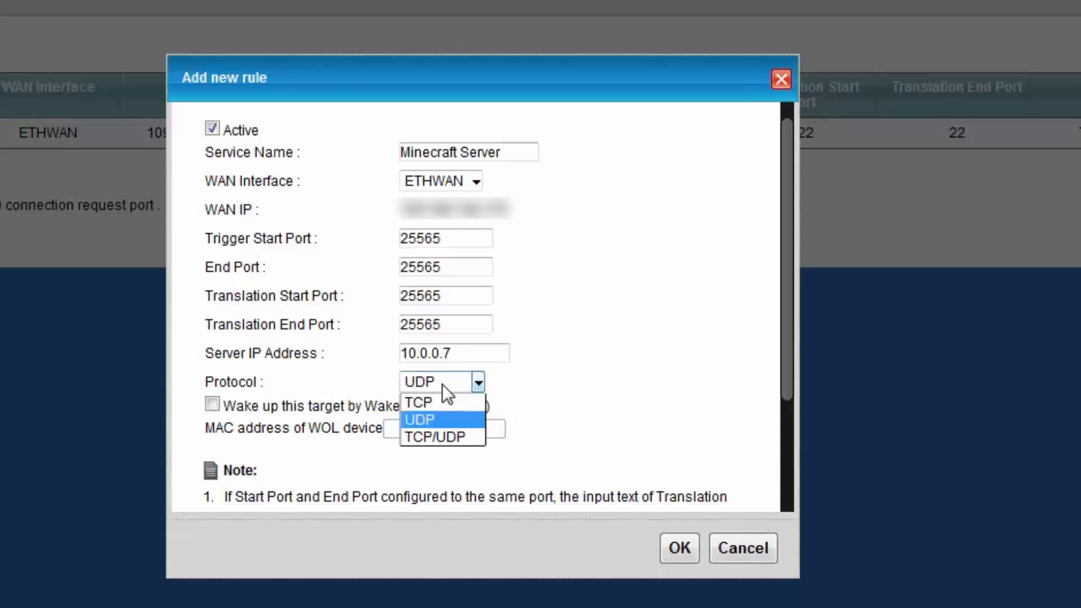
left_click(435, 403)
left_click(450, 386)
left_click(445, 436)
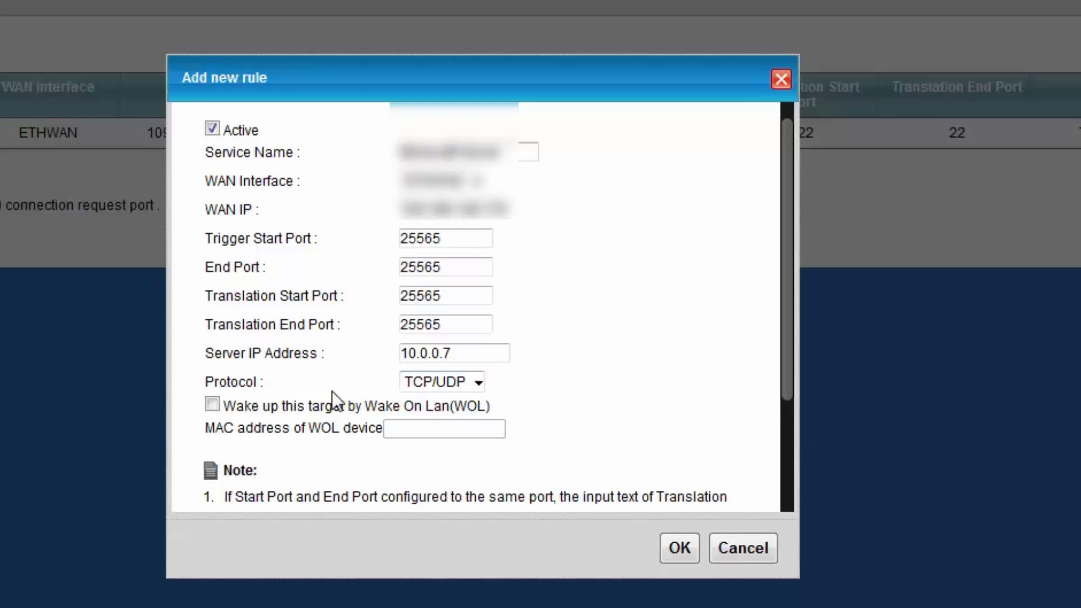
scroll(648, 361, "down", 2)
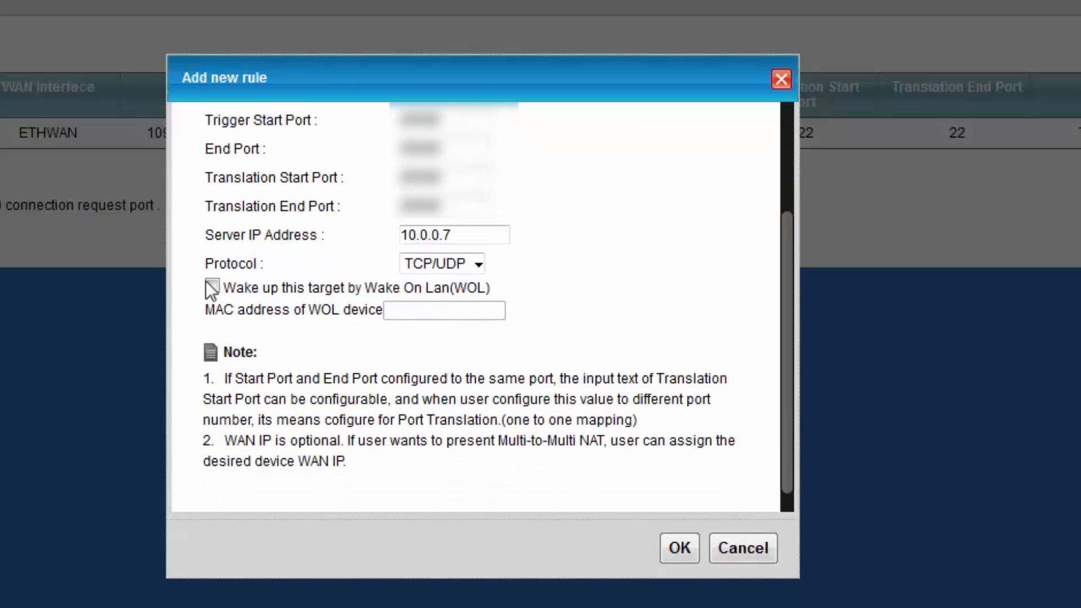
scroll(585, 401, "up", 2)
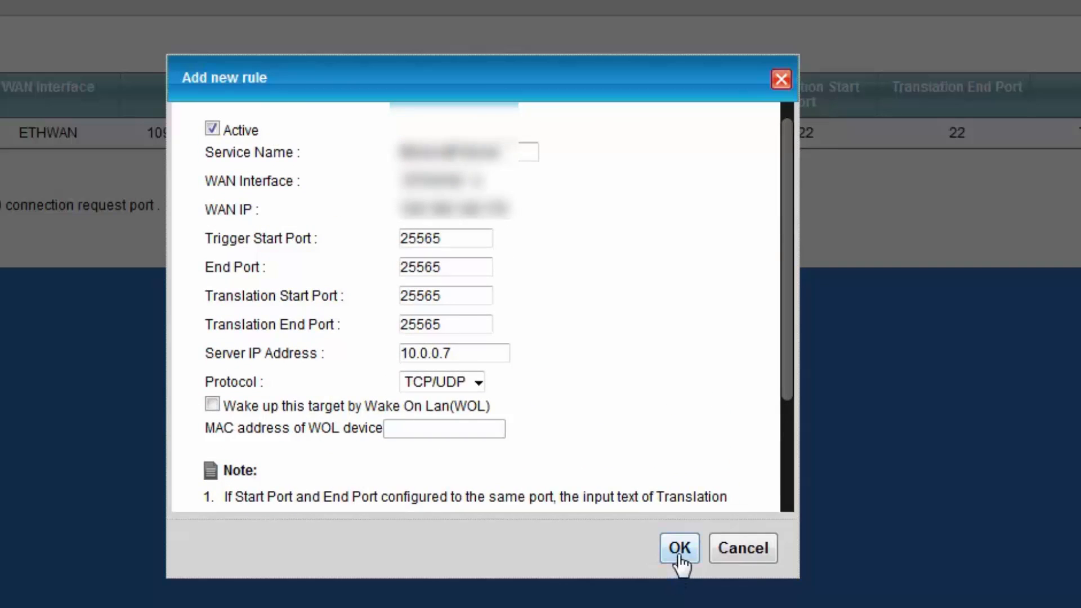
left_click(668, 542)
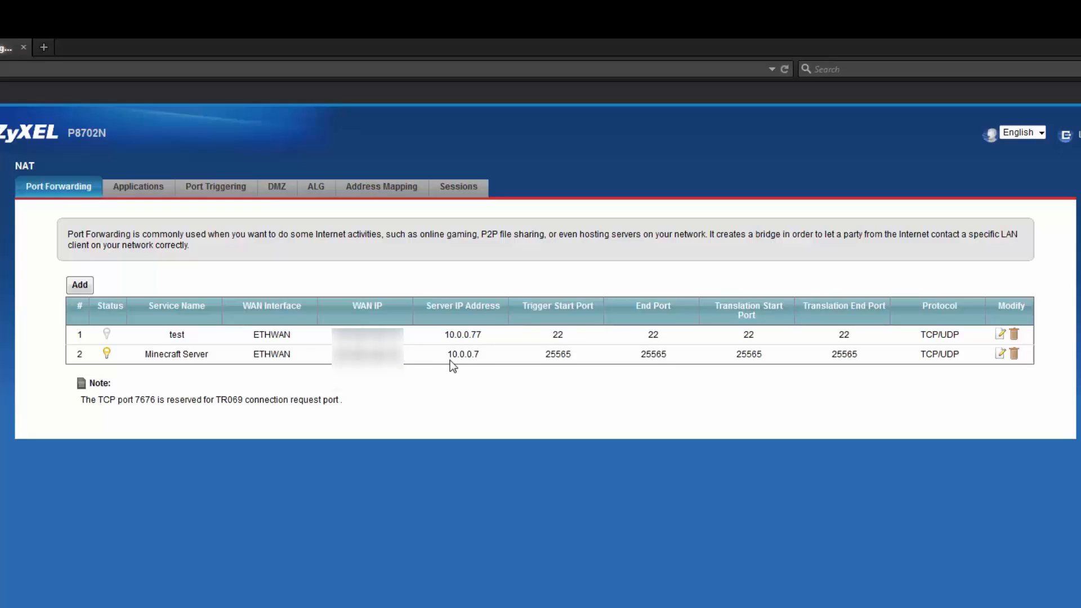
Step: Edit the Minecraft Server rule, set its Server IP Address to 10.0.0.77 and save the change
left_click(539, 372)
left_click(1001, 354)
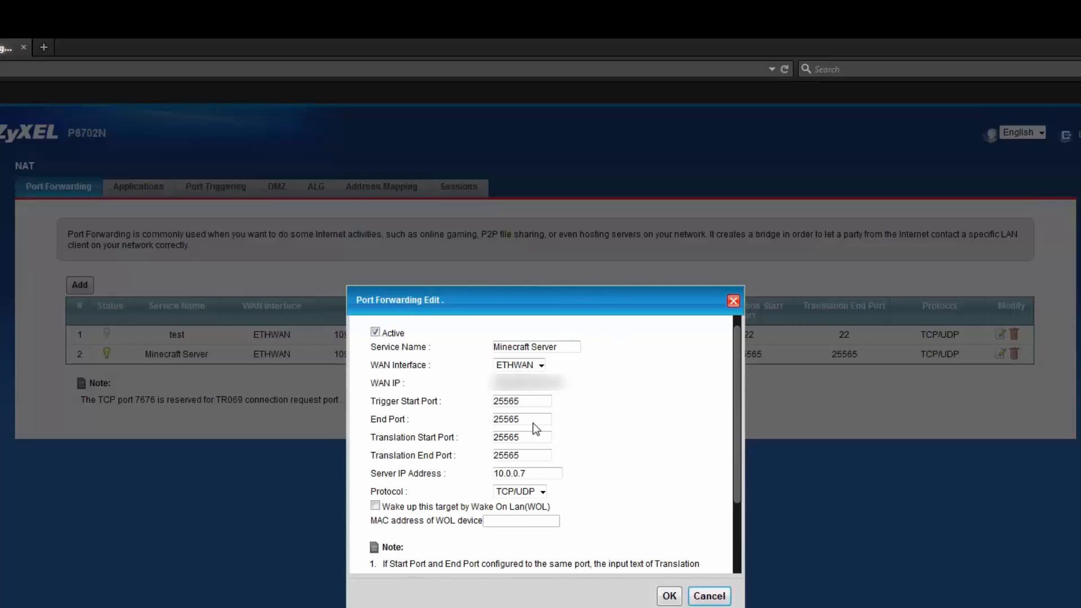
left_click(538, 473)
type("7")
left_click(665, 598)
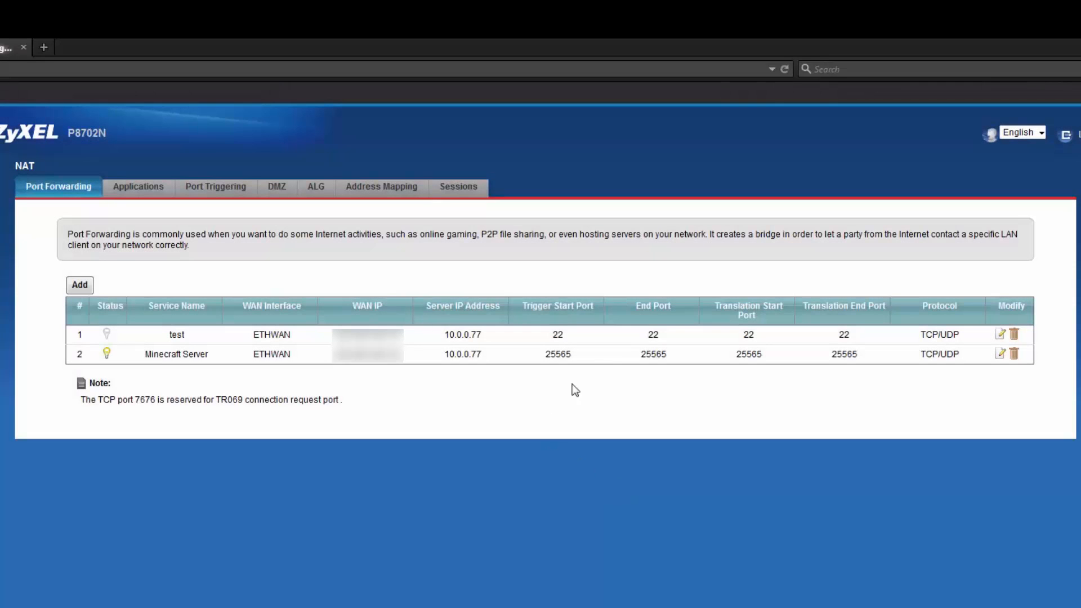
Step: Review the Minecraft Server rule's server IP, ports, protocol and WAN interface in the port forwarding list
left_click_drag(481, 356, 437, 356)
left_click(481, 353)
left_click(507, 365)
left_click_drag(543, 356, 855, 362)
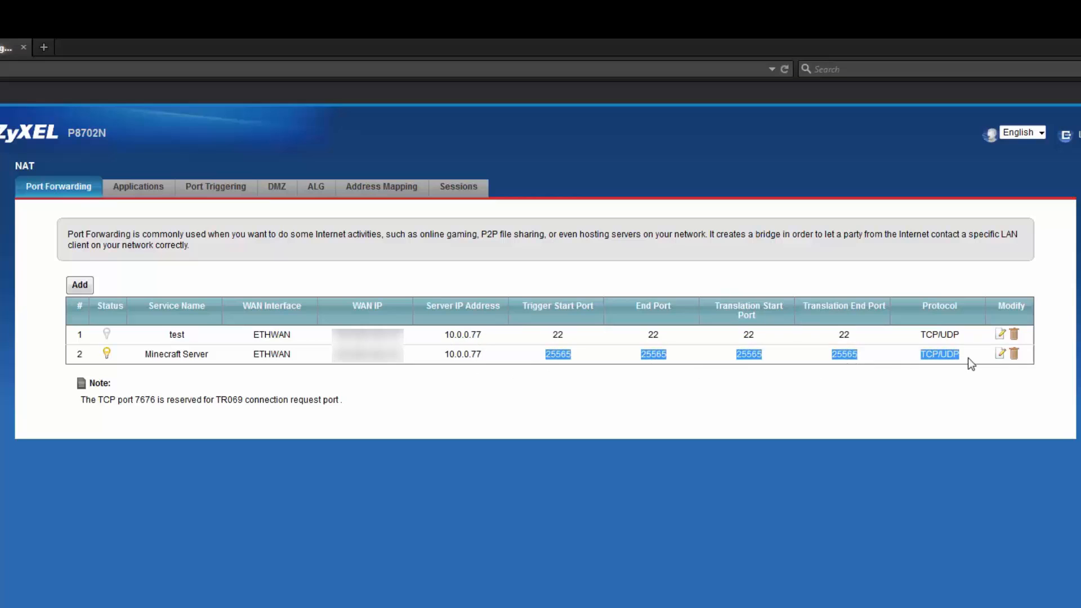
left_click(902, 393)
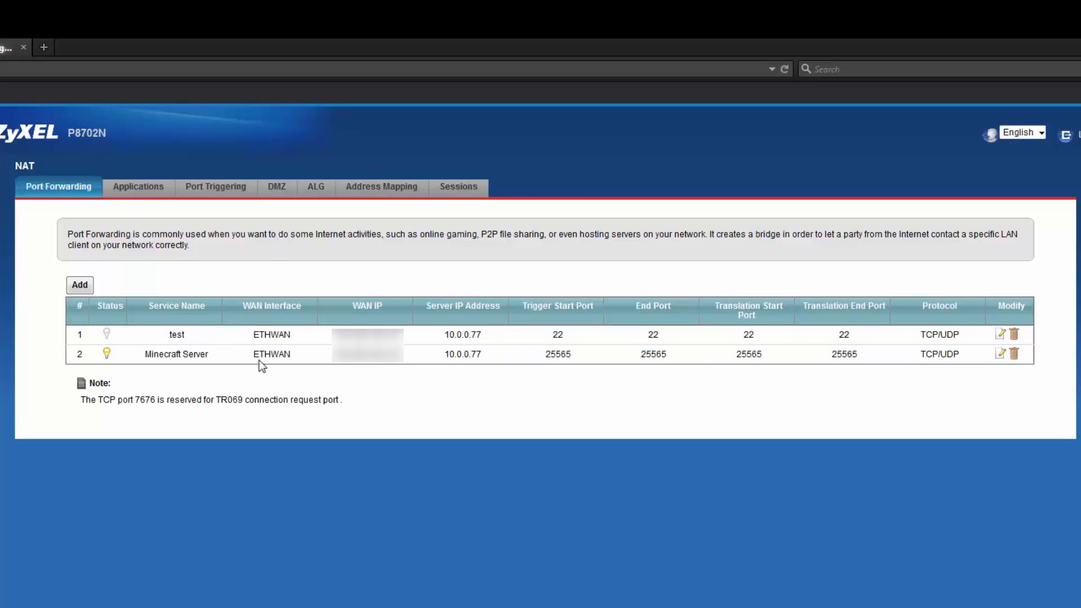
left_click_drag(259, 358, 353, 356)
left_click(348, 355)
Step: Check that the Minecraft server is running, and run the Game Port Test from whatsmyip.org's Port Scanners to examine the Minecraft port's status
left_click_drag(1079, 337, 407, 399)
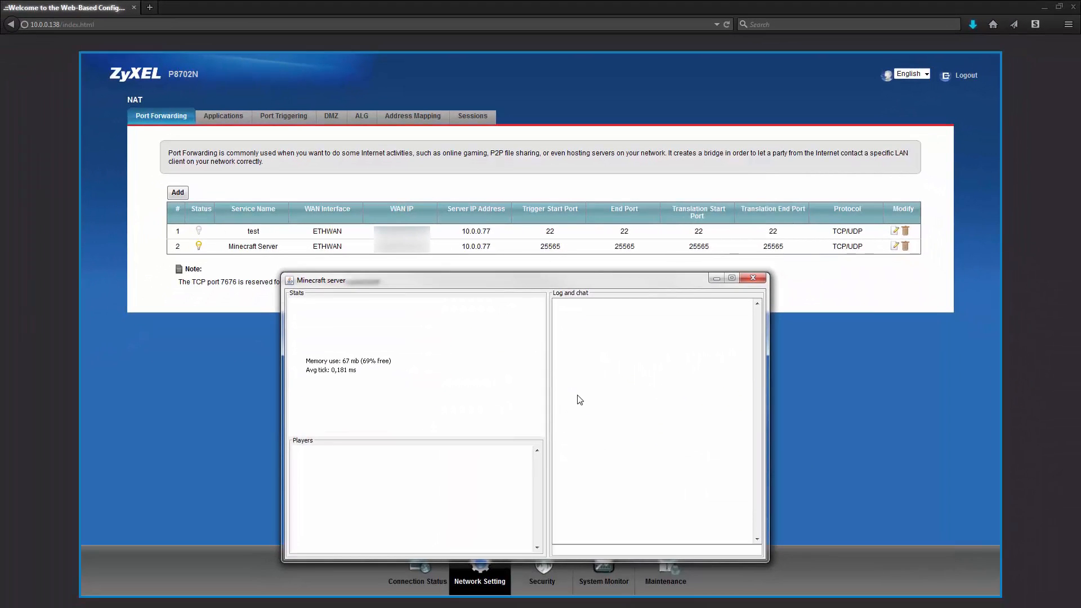
left_click_drag(516, 278, 1080, 349)
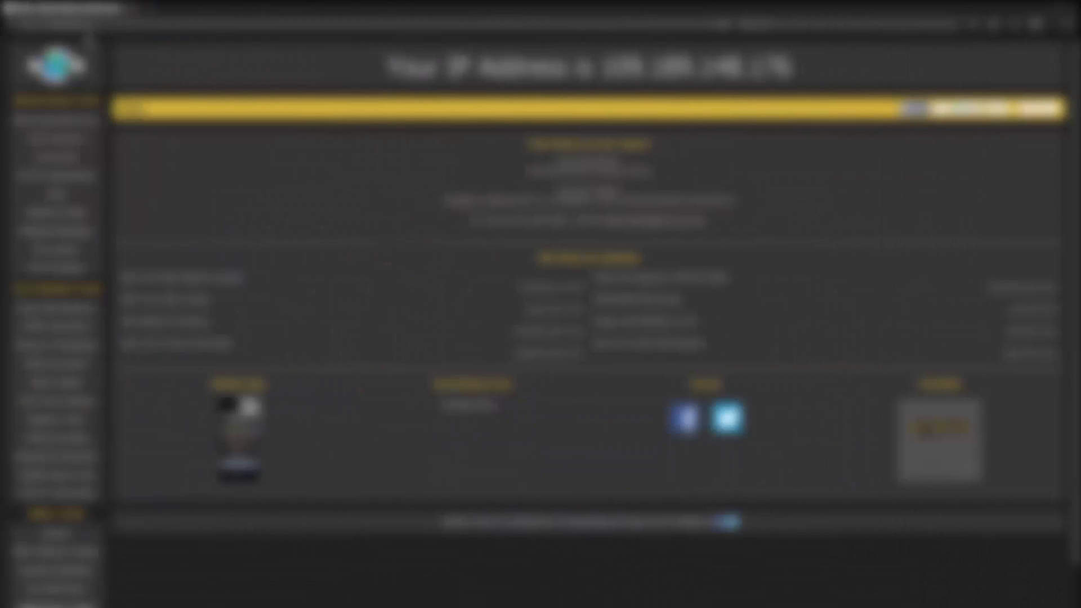
left_click(88, 25)
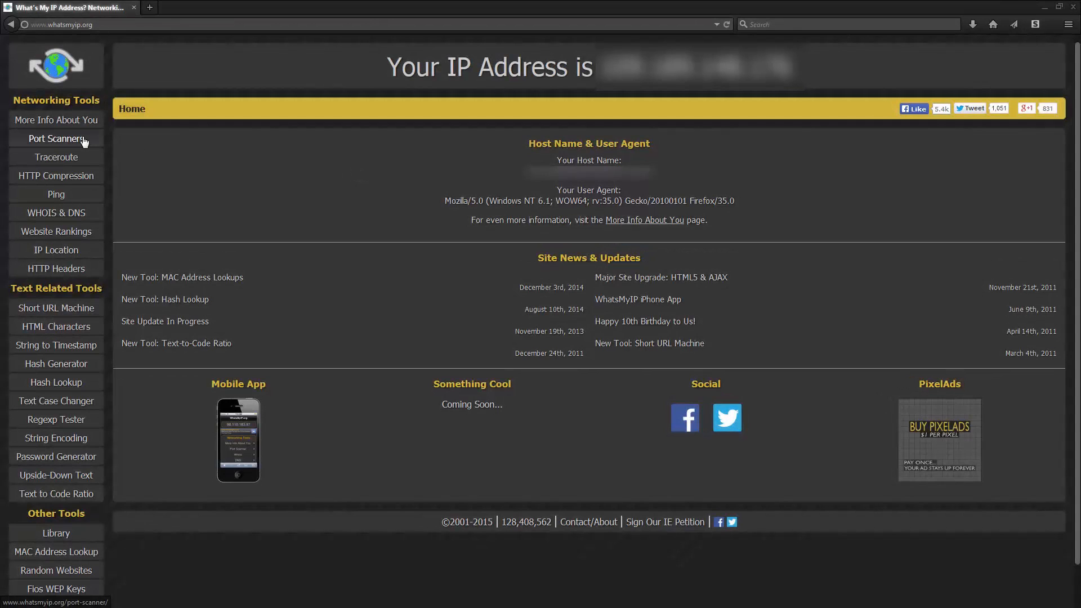
left_click(83, 141)
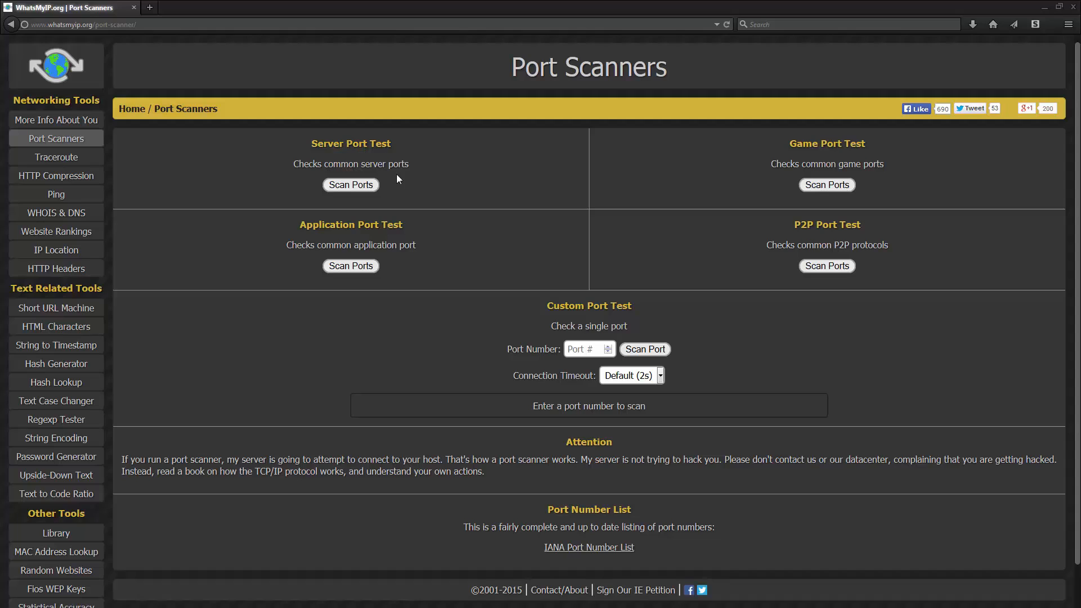
left_click(813, 185)
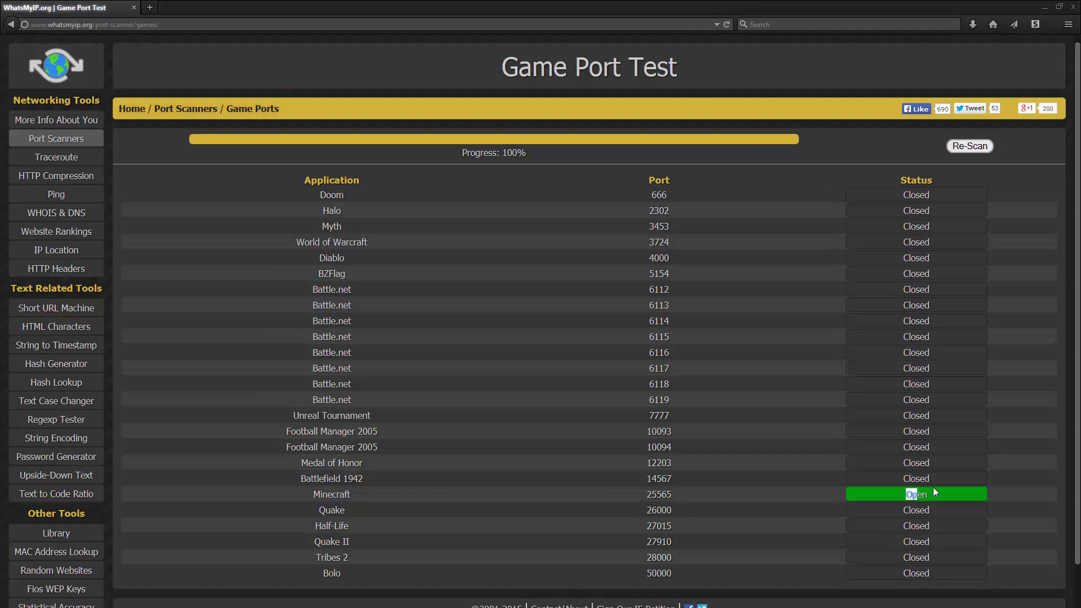
left_click_drag(1080, 214, 483, 173)
left_click(908, 500)
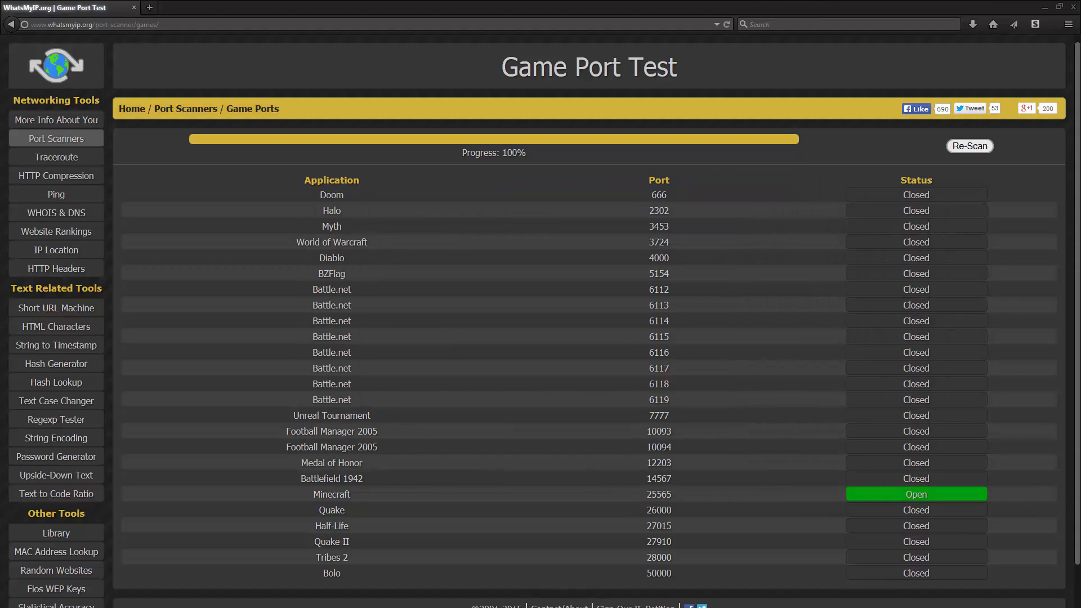